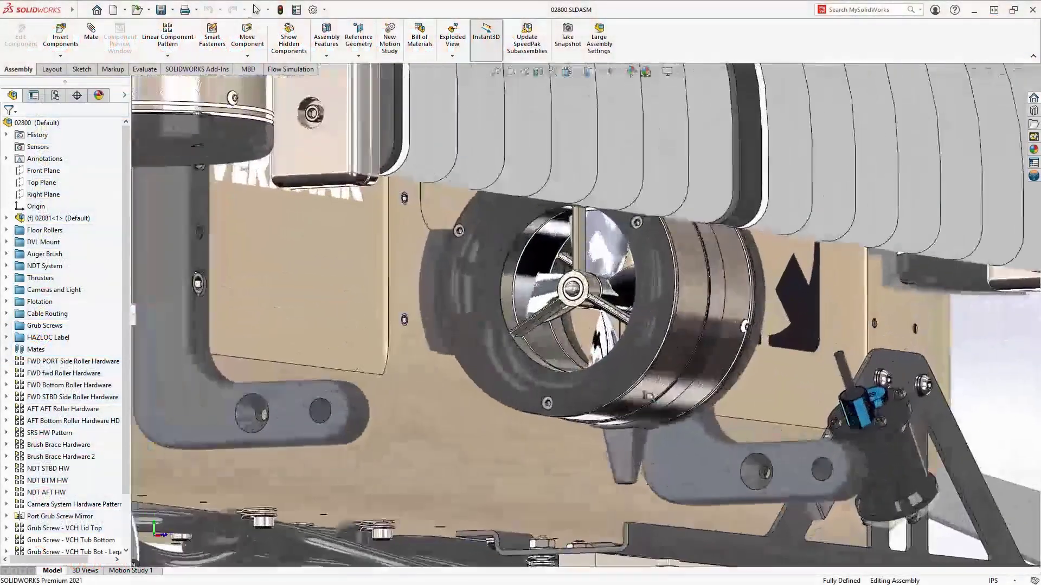
Select the entire thruster part on the 02800 robot assembly.
left_click(651, 400)
left_click(731, 390)
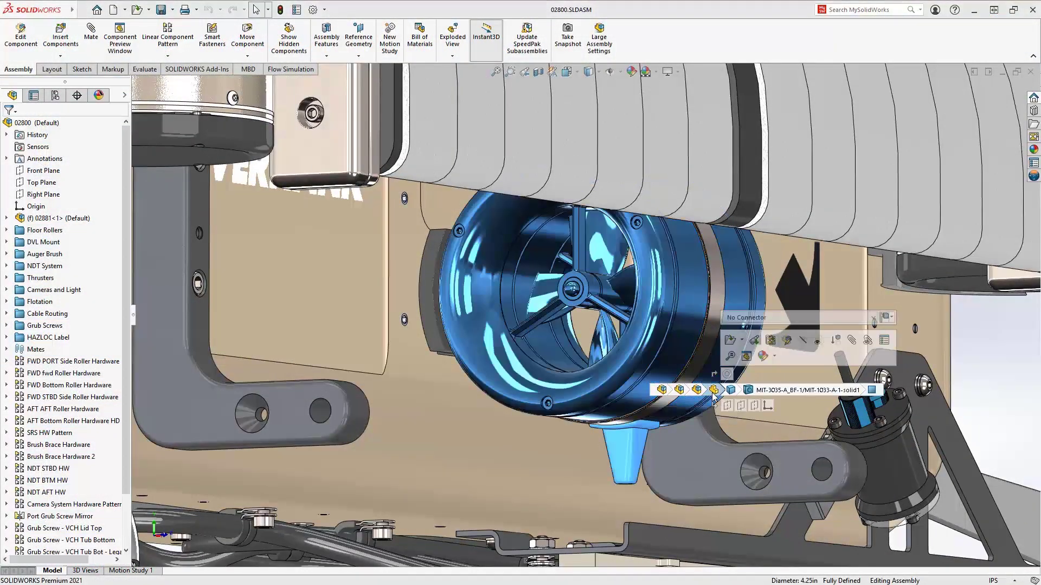
Open the 70mm Thruster part and review Rotating Region 1's rotor speed-over-time dependency.
left_click(729, 341)
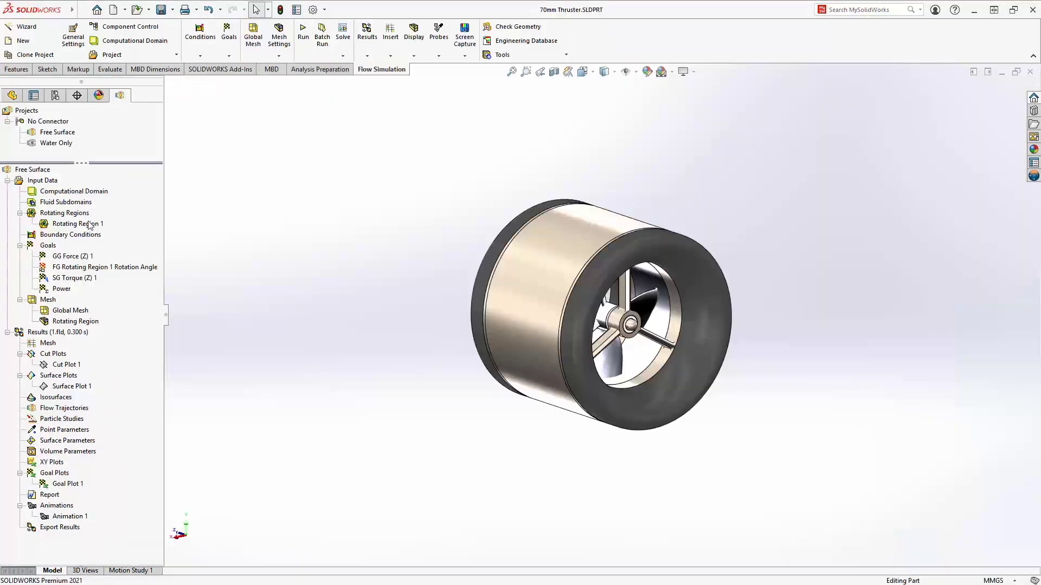
double_click(90, 224)
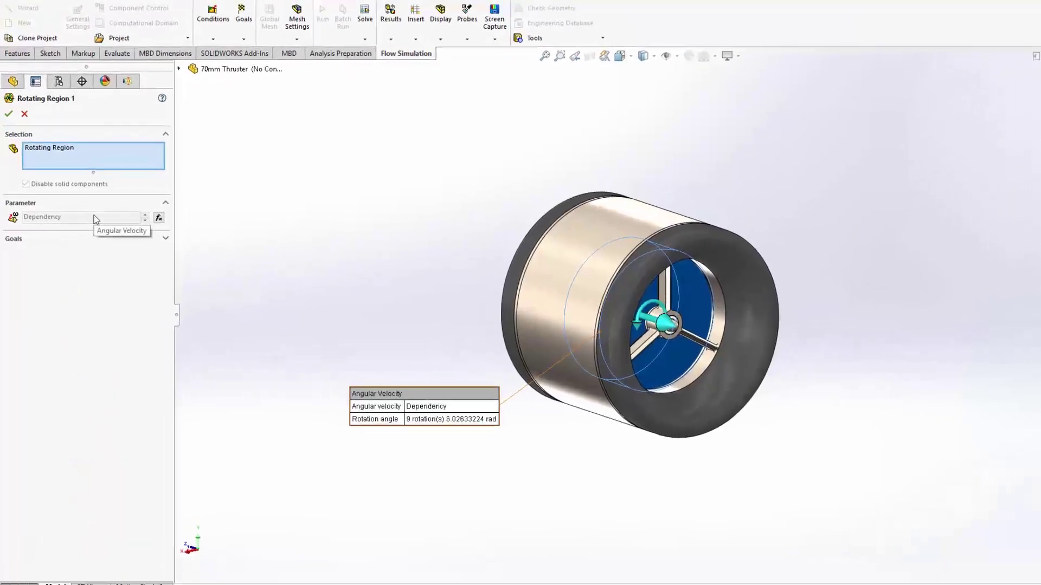
left_click(150, 224)
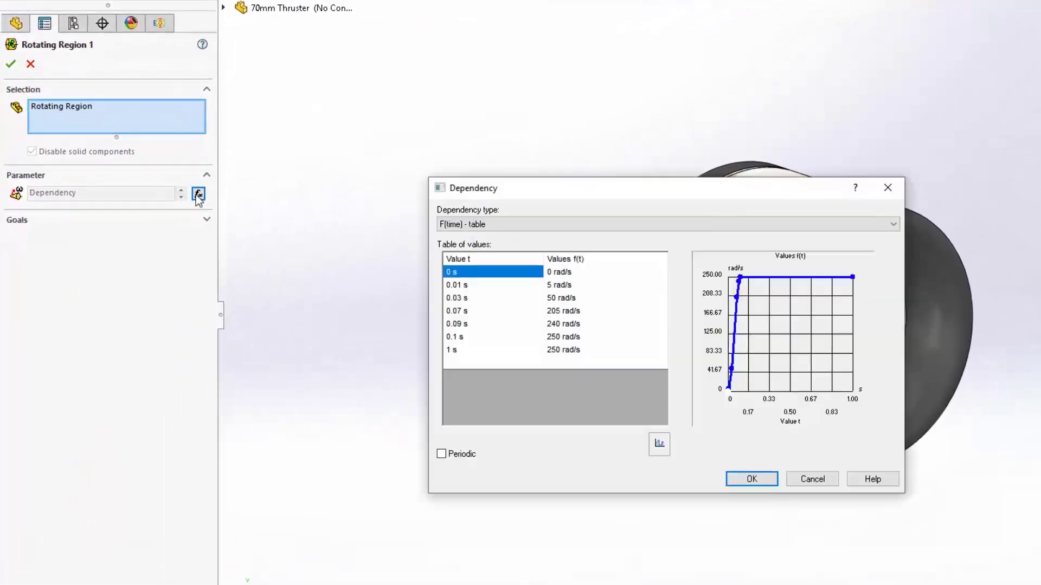
left_click(752, 480)
left_click(11, 64)
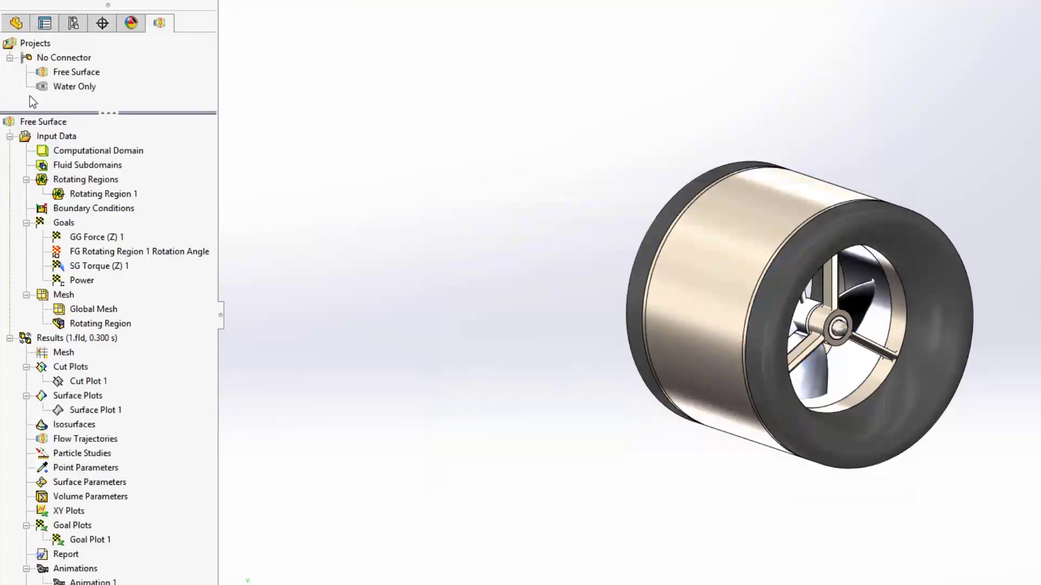
Check the initial fluid height dependency in General Settings: water below -0.02 m, acetone above.
right_click(52, 138)
left_click(125, 147)
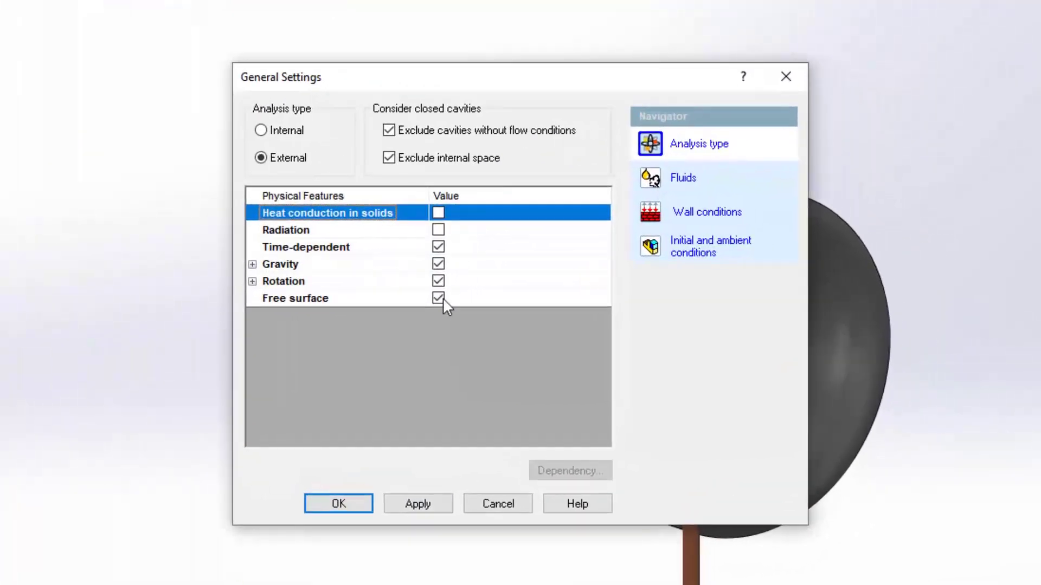
left_click(712, 260)
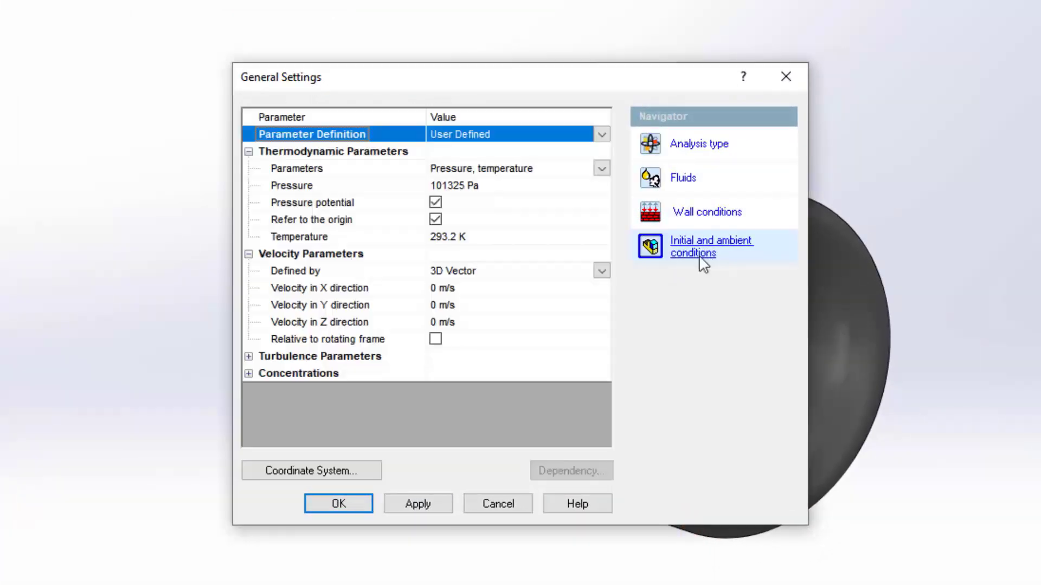
left_click(249, 373)
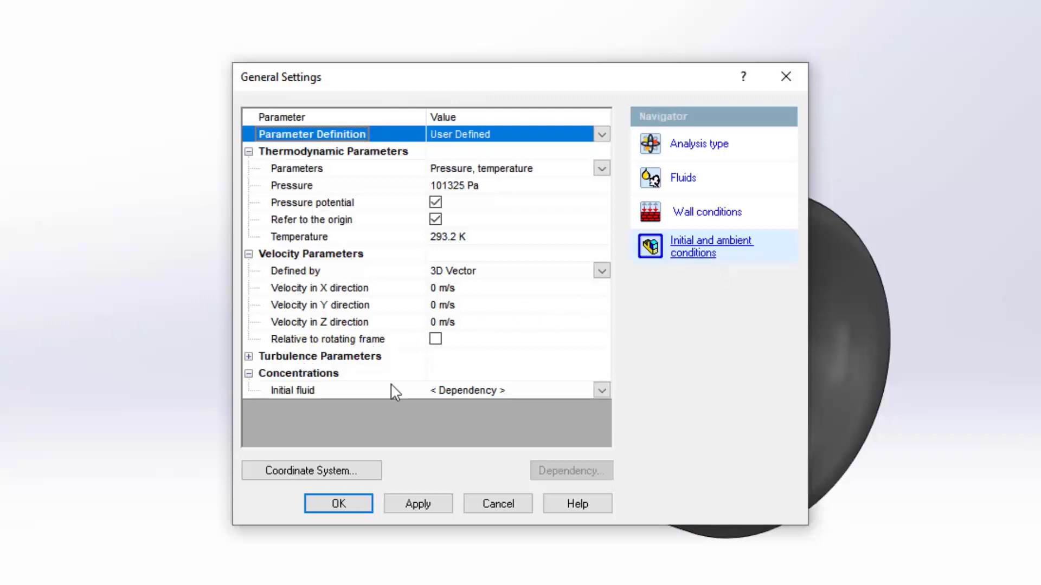
left_click(462, 392)
left_click(561, 476)
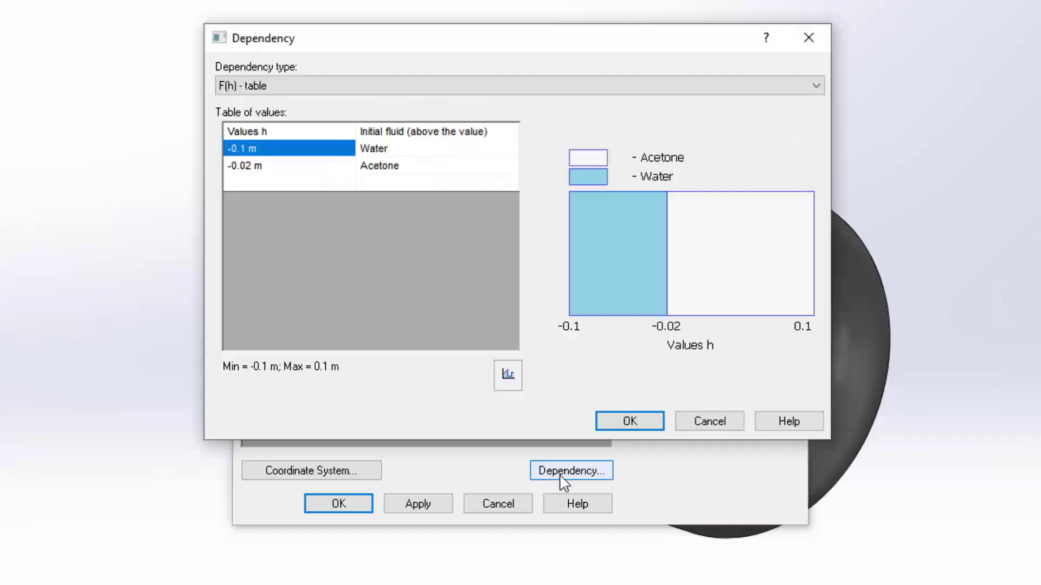
left_click(342, 169)
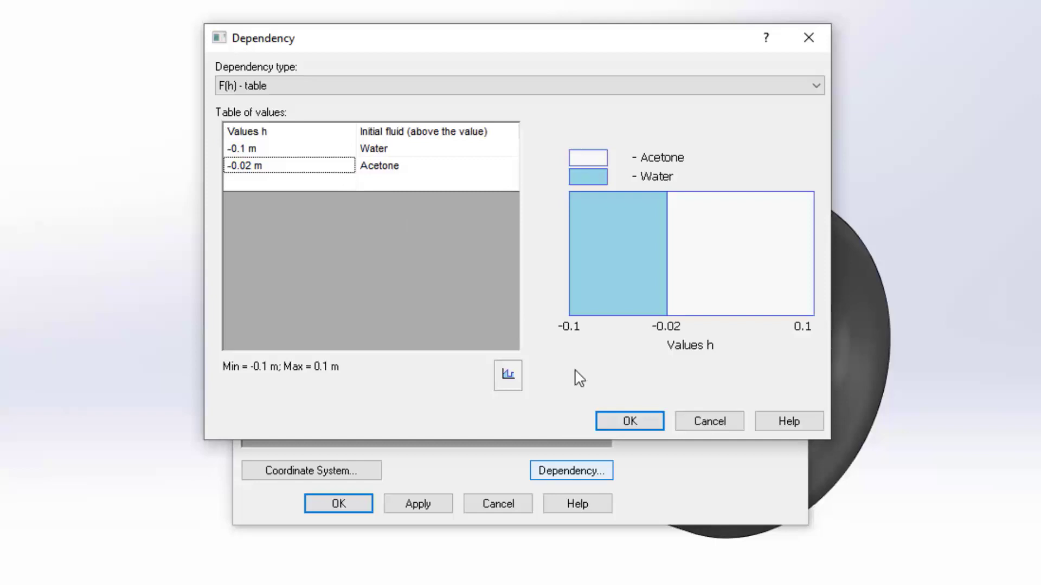
left_click(629, 421)
left_click(347, 503)
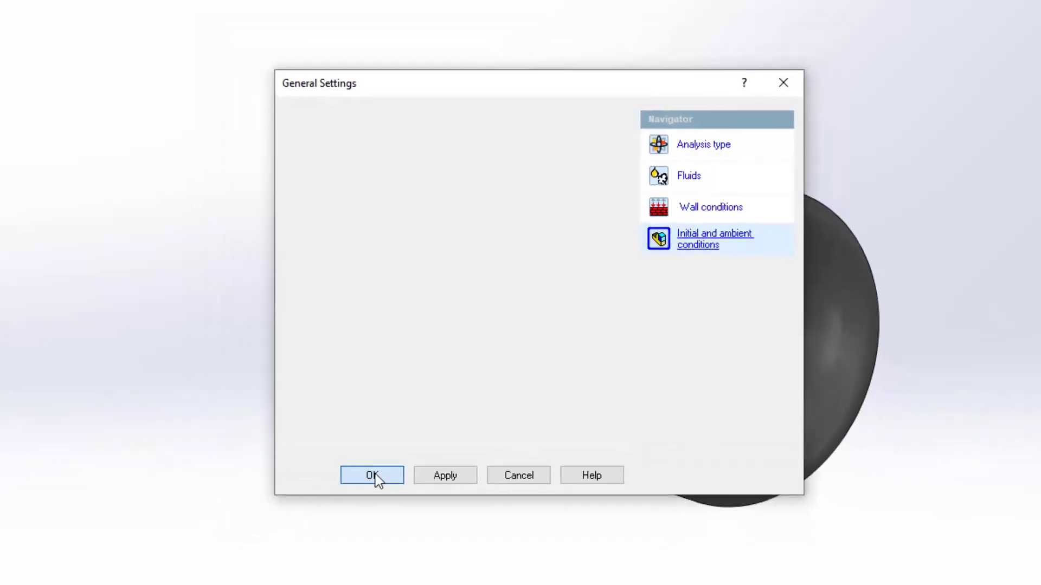
Turn on Transient Explorer for the results and show Cut Plot 1.
right_click(97, 295)
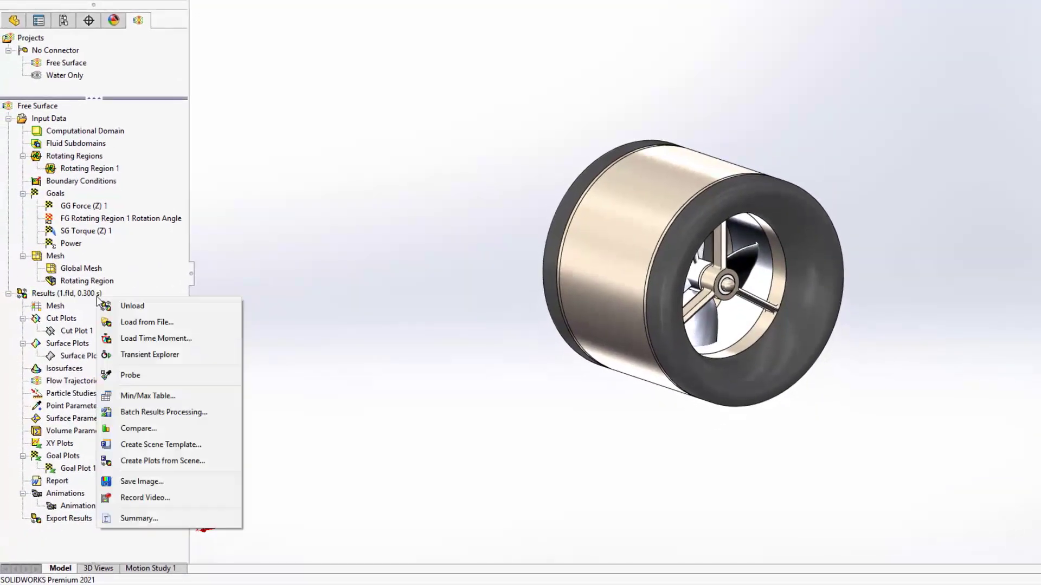
left_click(150, 355)
right_click(90, 319)
left_click(129, 347)
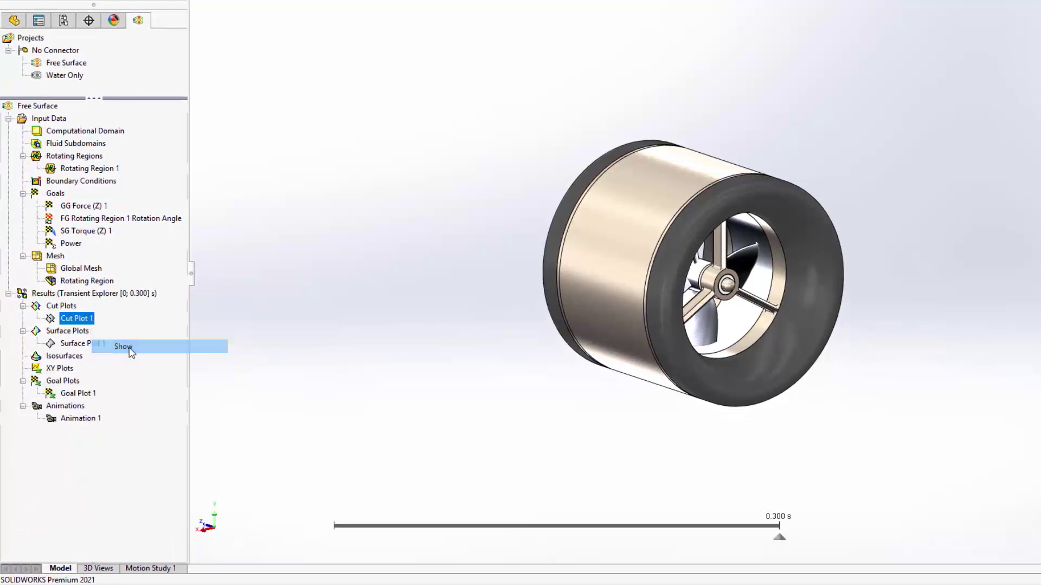
Play the transient results through time, stop, and open Goal Plot 1's definition.
left_click(320, 525)
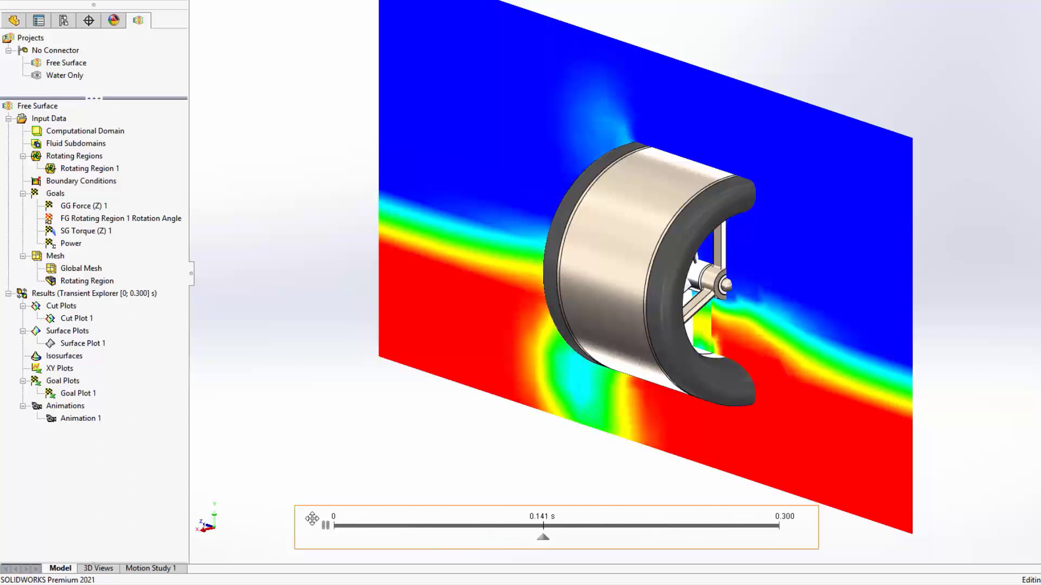
left_click(326, 525)
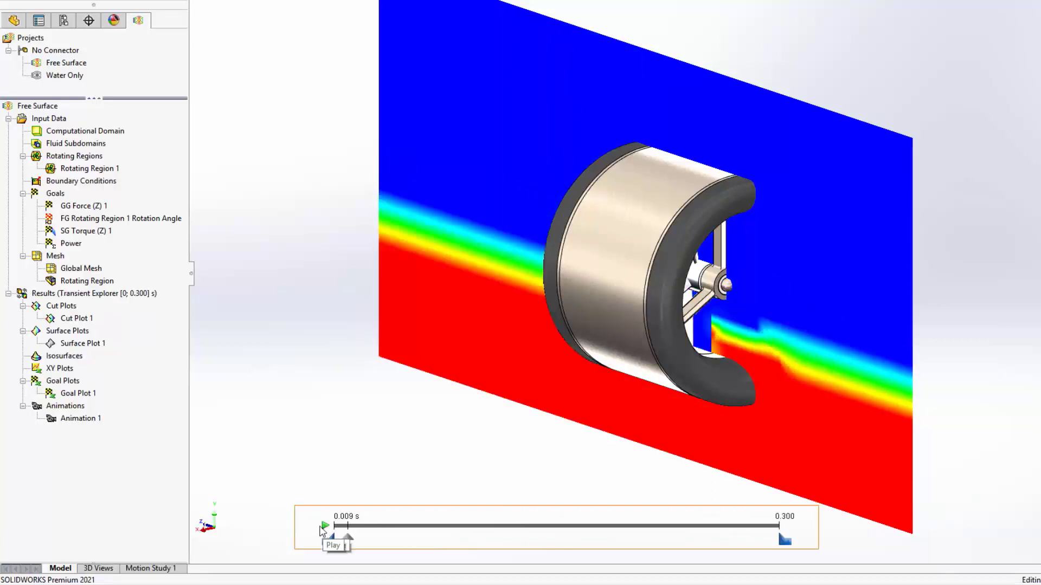
left_click(323, 527)
right_click(90, 397)
left_click(97, 402)
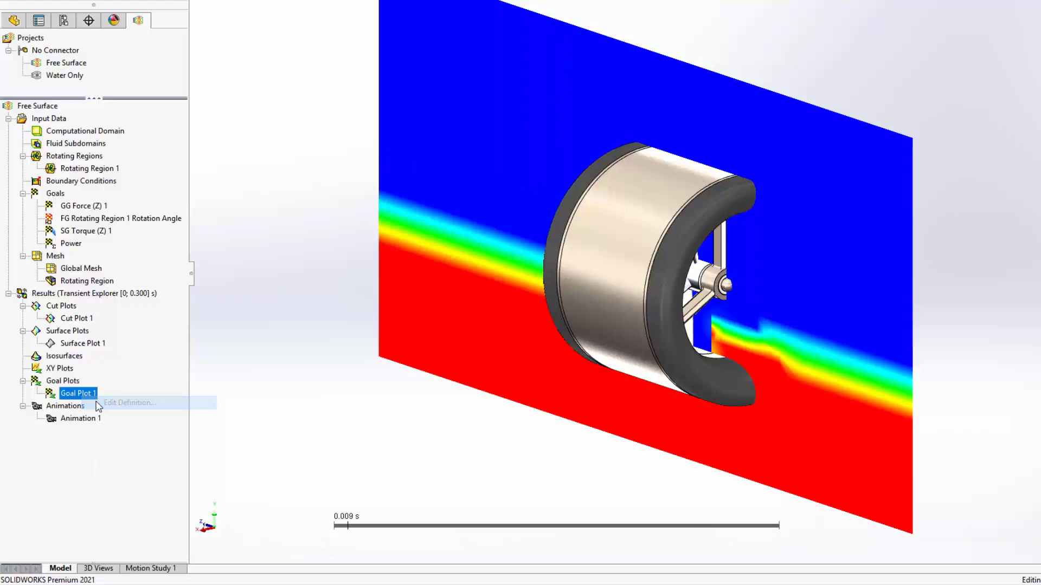
left_click(94, 328)
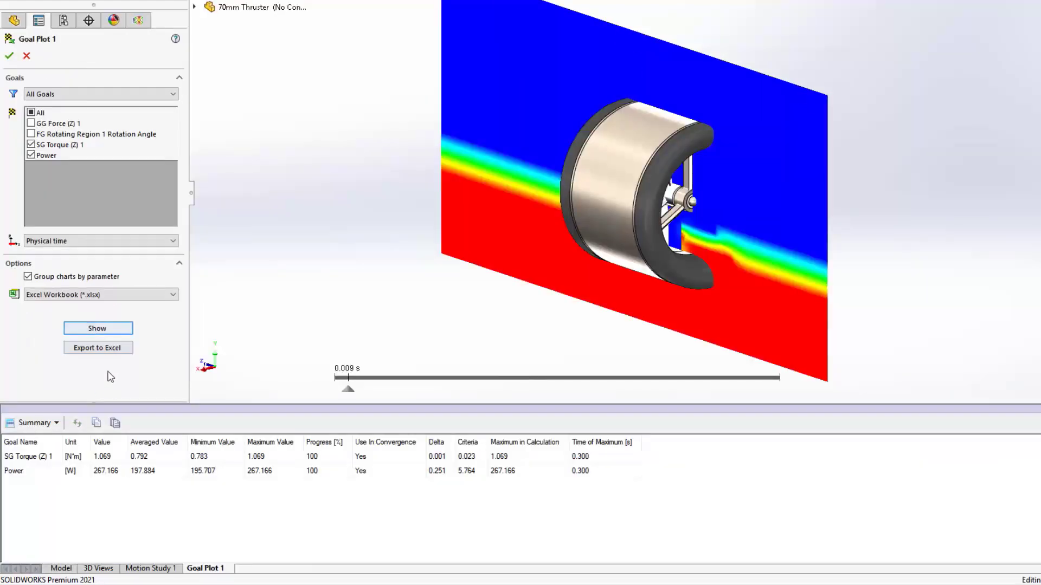
left_click_drag(114, 371, 115, 295)
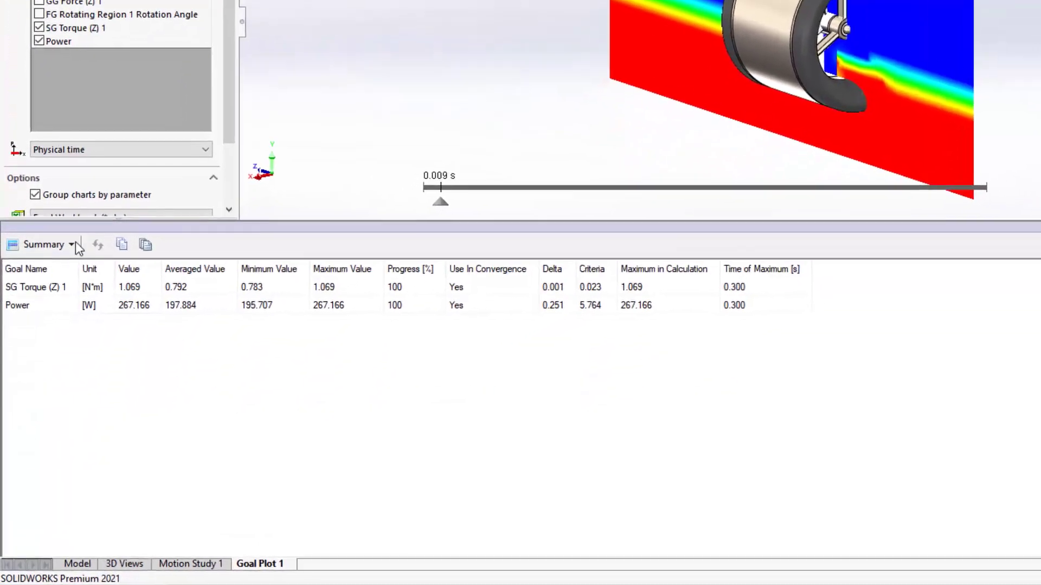
left_click(54, 314)
left_click(55, 351)
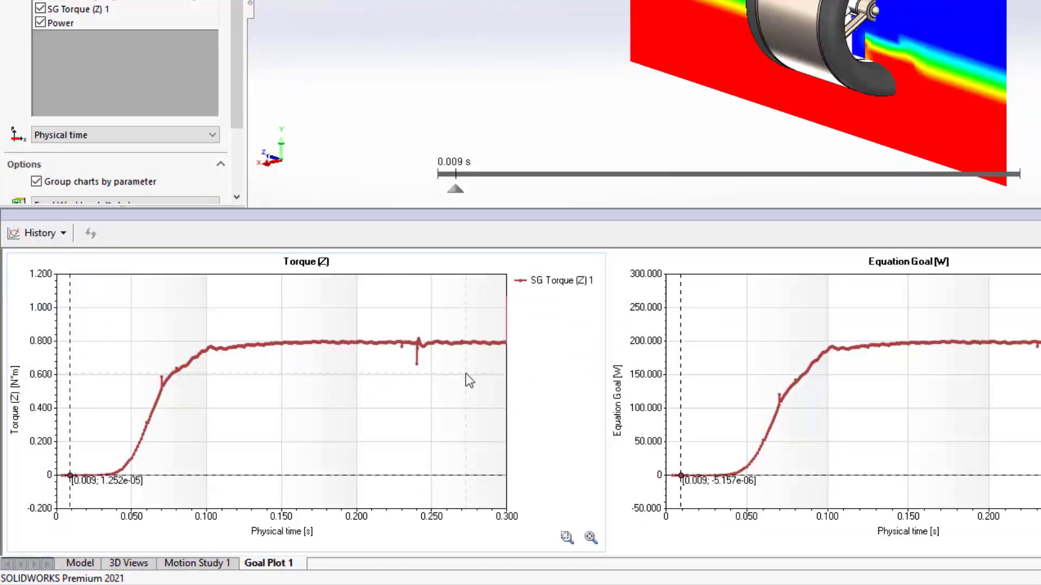
left_click(64, 237)
left_click(69, 257)
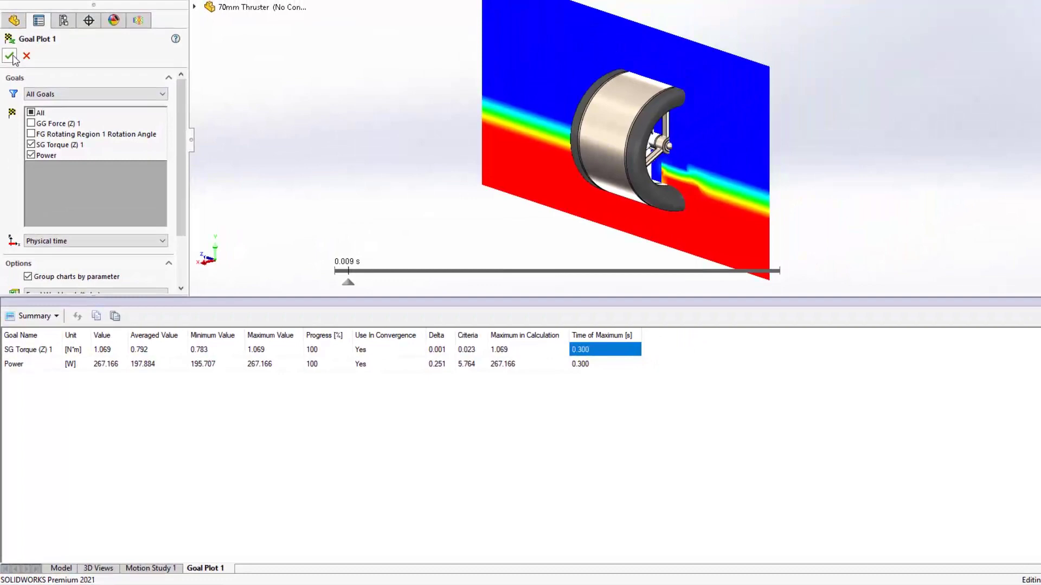
left_click(13, 56)
Return to the final 0.300 s results and create the Immiscible Water Plots scene in Free Surface.
right_click(118, 299)
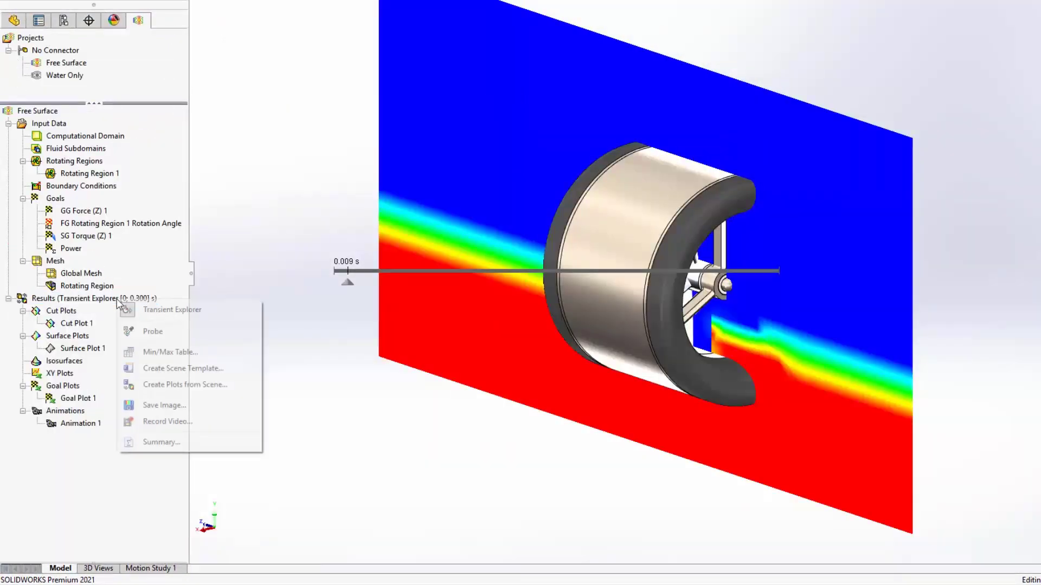
left_click(136, 306)
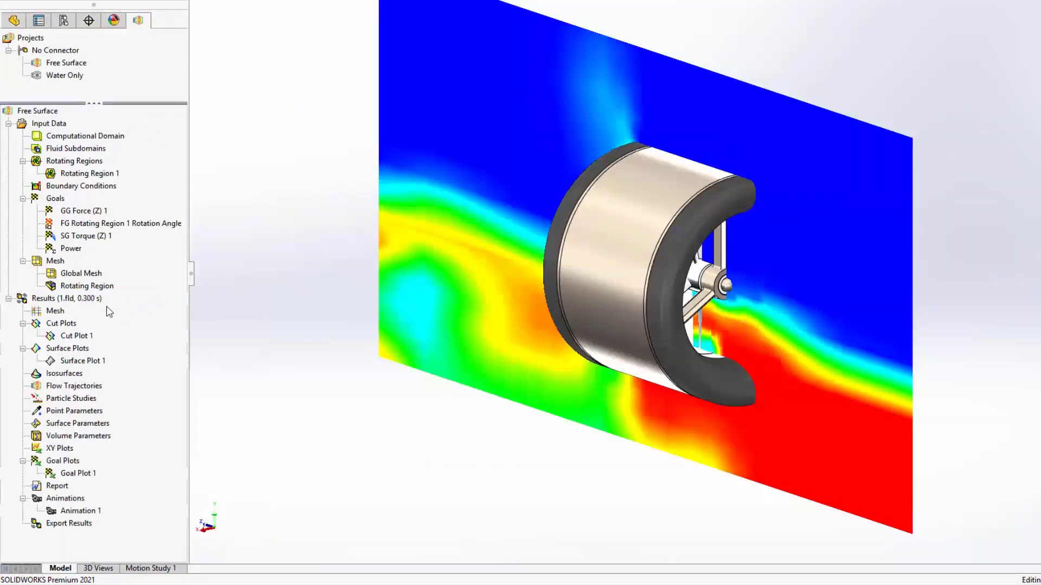
right_click(99, 307)
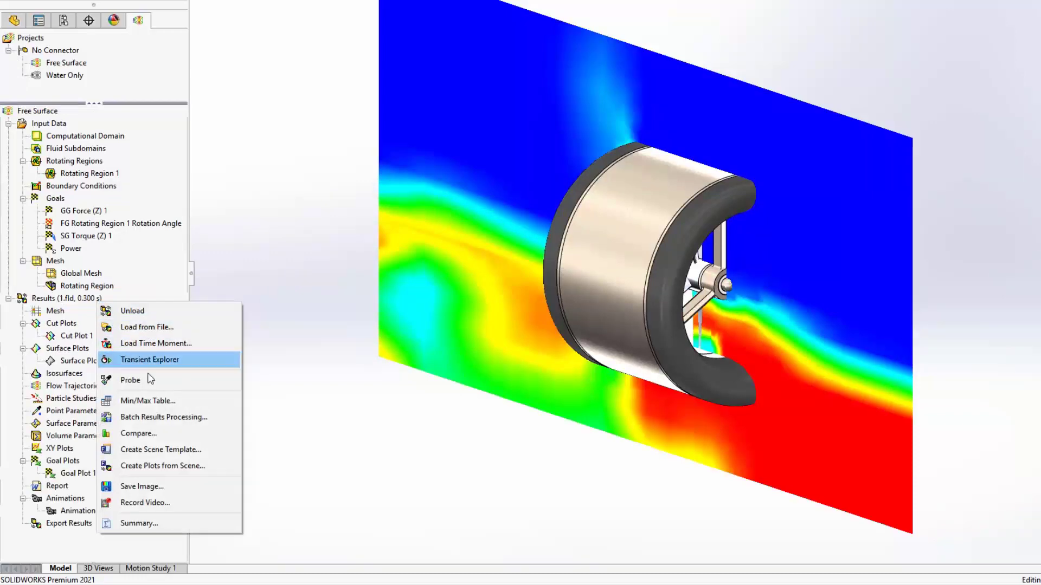
left_click(208, 467)
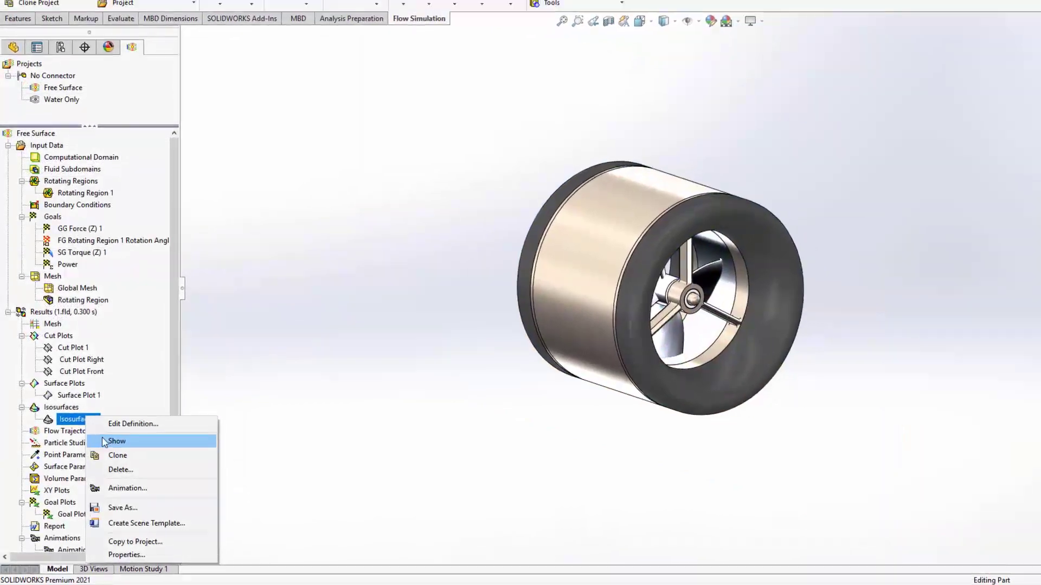
left_click(205, 439)
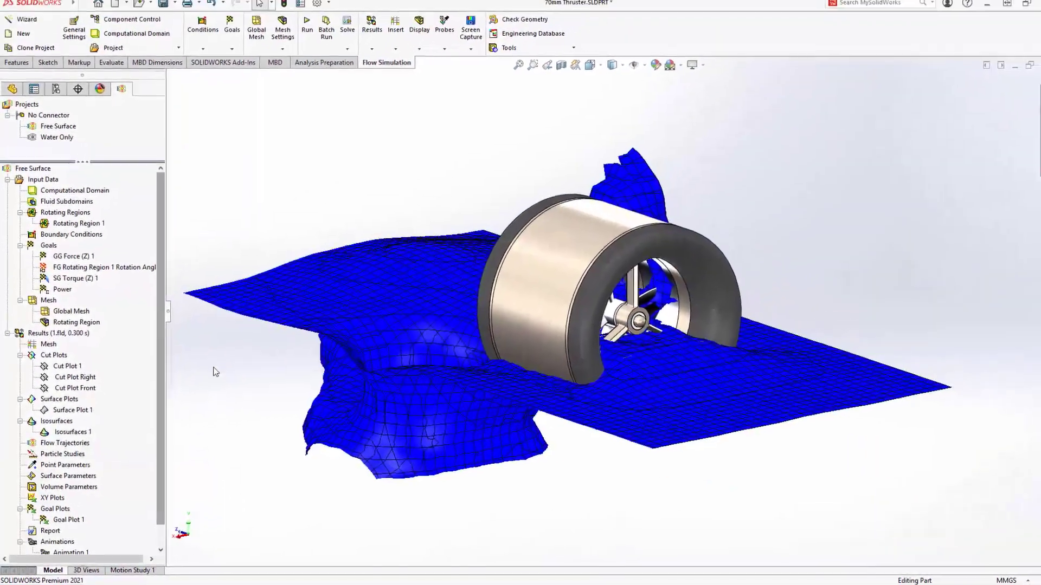
middle_click_drag(220, 400, 205, 375)
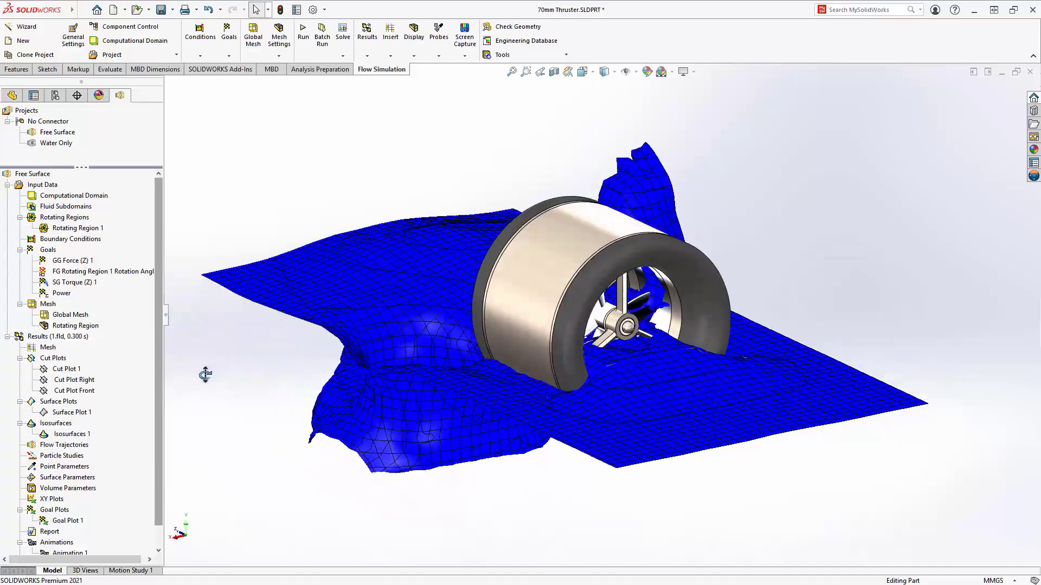
Show the cut plots and Surface Plot 1 on the propeller alongside the free surface.
right_click(65, 370)
left_click(87, 390)
right_click(73, 412)
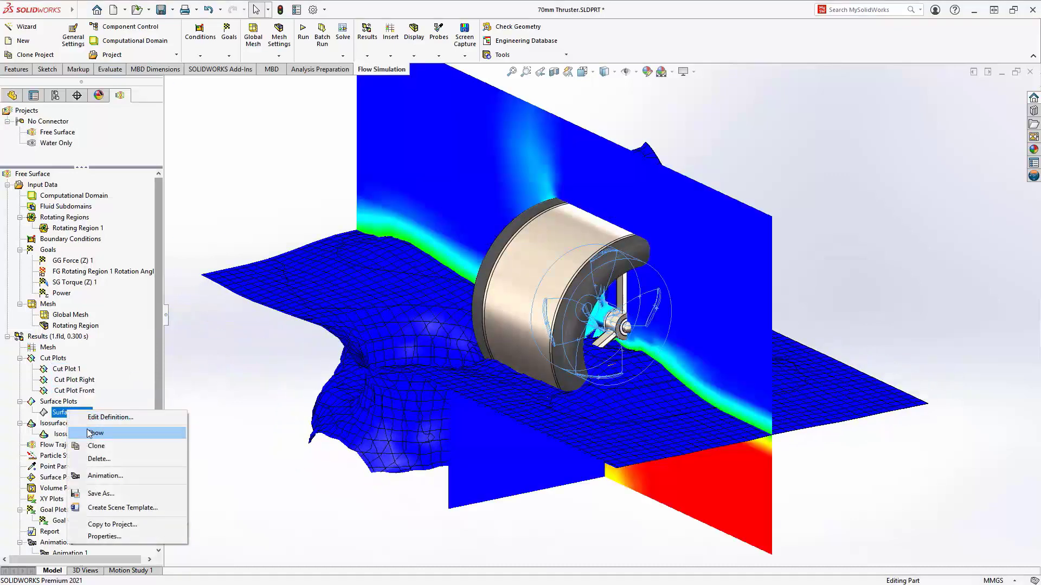
left_click(109, 432)
middle_click_drag(290, 430, 271, 401)
Start a new scene template from the results and expand Available Templates.
right_click(62, 340)
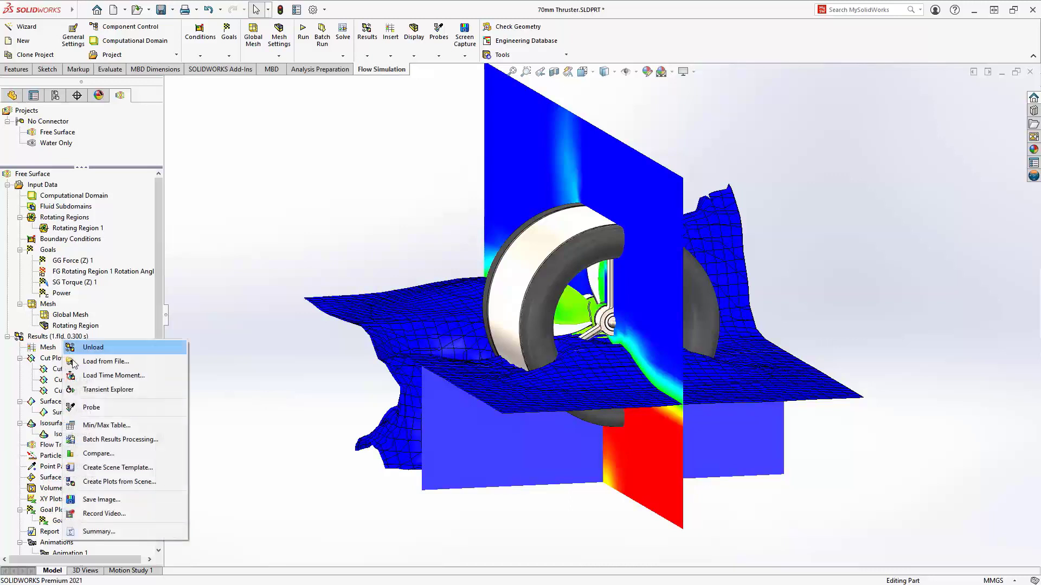
left_click(125, 467)
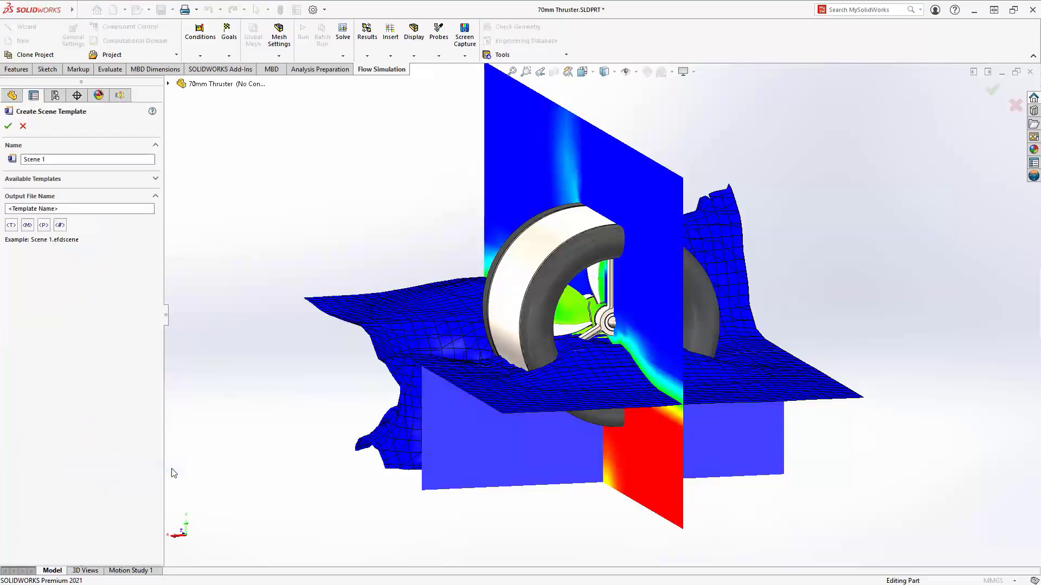
left_click(67, 182)
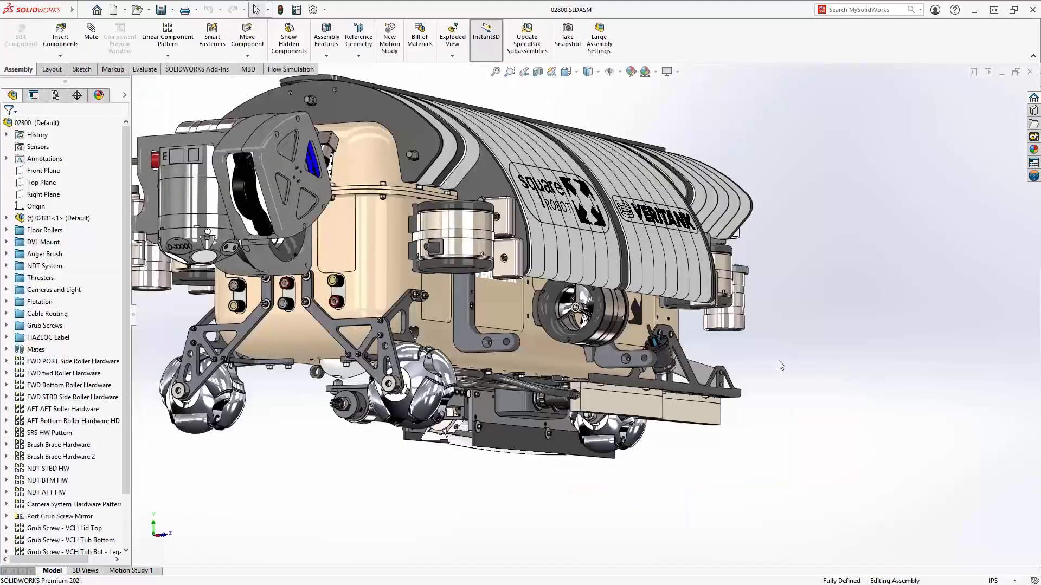
Clear the housing selection and play Flow Trajectories 1, coloured by fluid temperature 290–337.5 K.
left_click(573, 363)
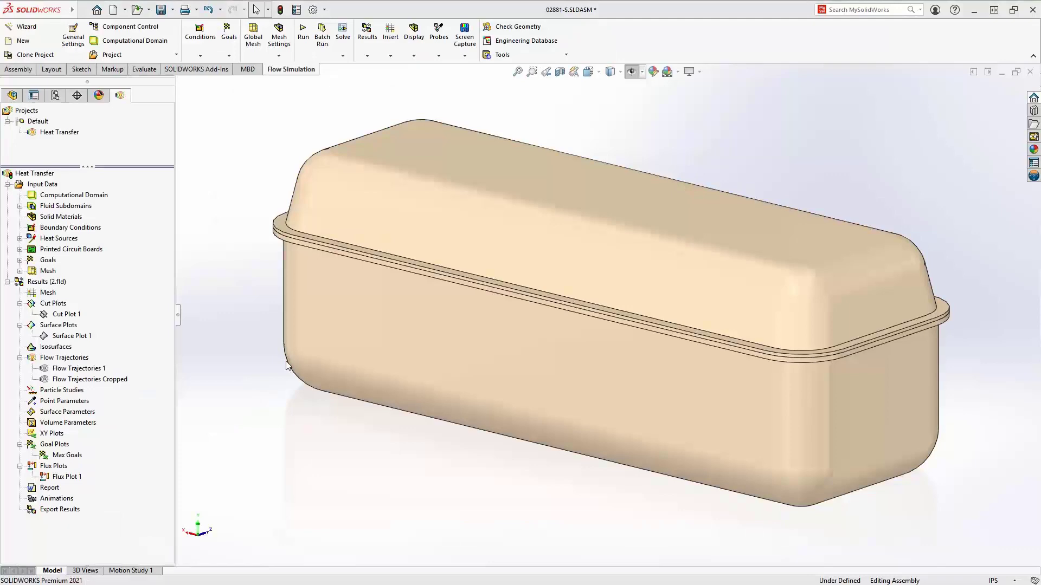
left_click(332, 328)
left_click(349, 221, "ctrl")
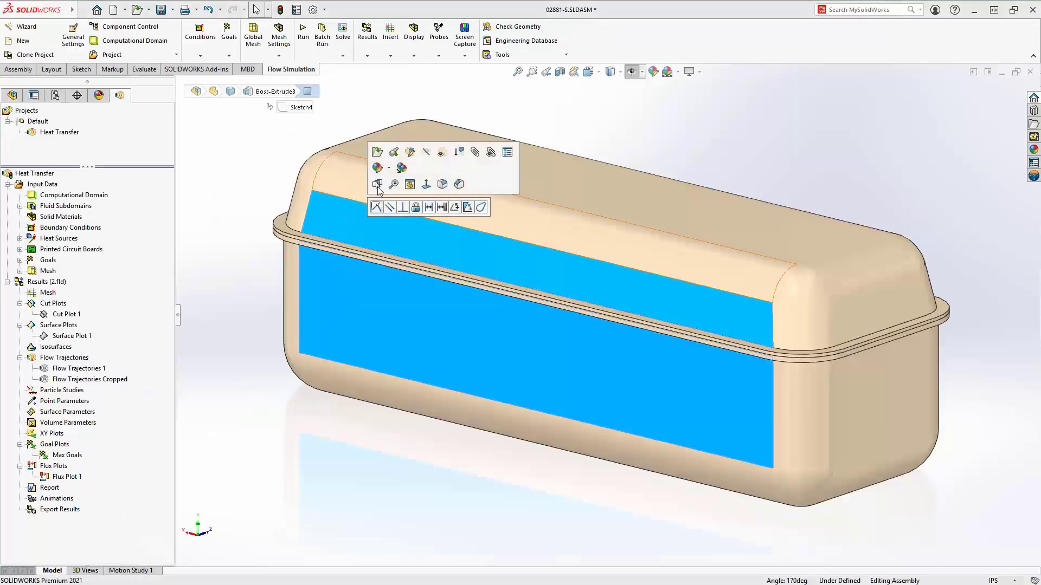
left_click(442, 152)
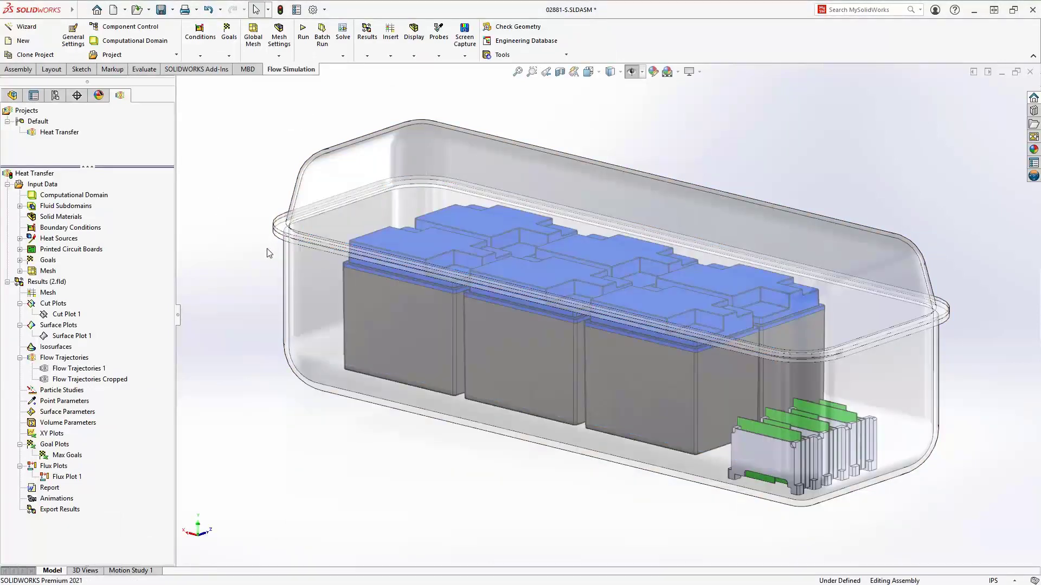
right_click(92, 370)
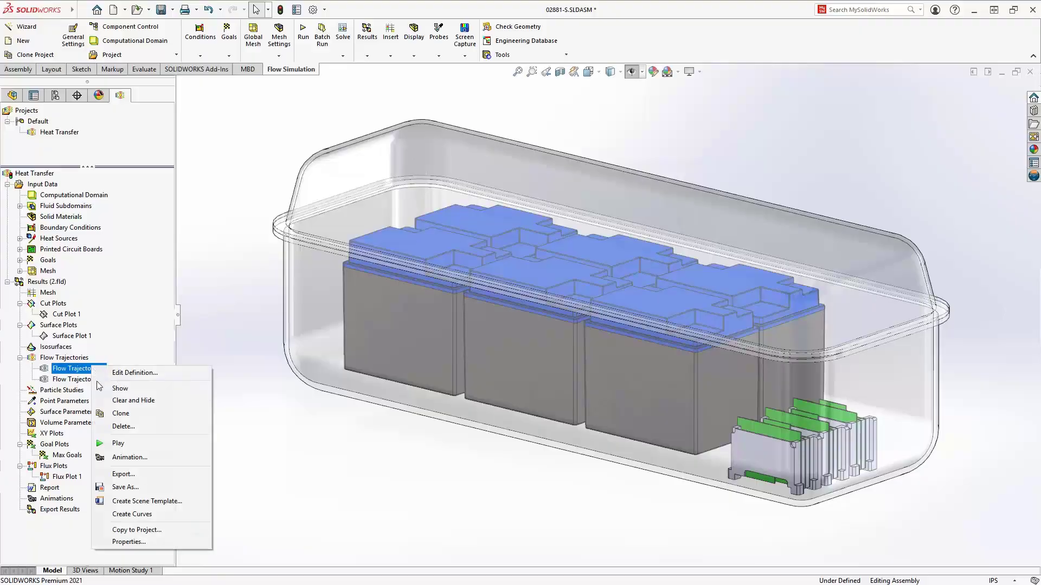
left_click(127, 444)
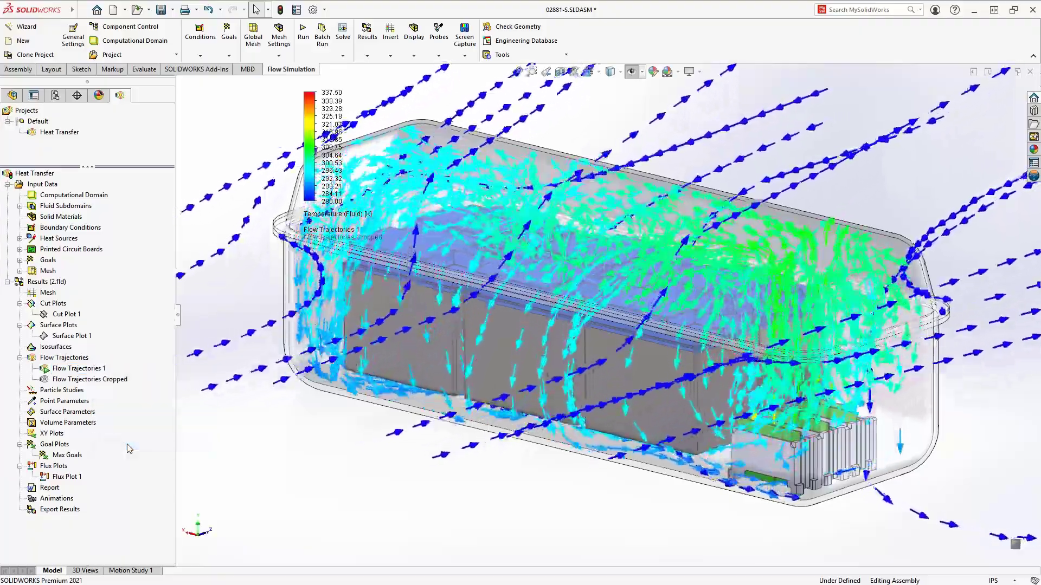
right_click(68, 477)
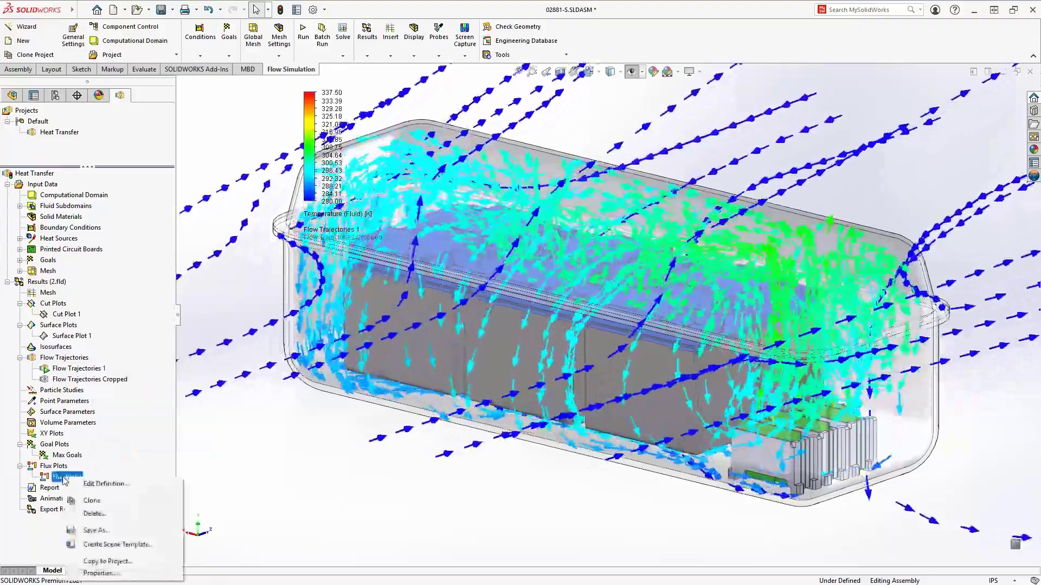
left_click(80, 484)
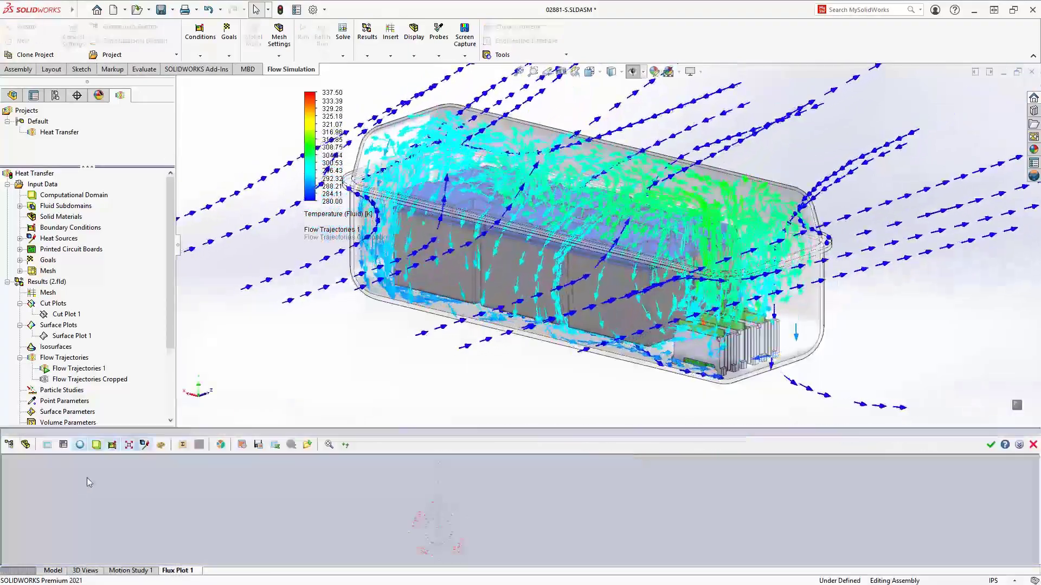
left_click_drag(171, 430, 200, 226)
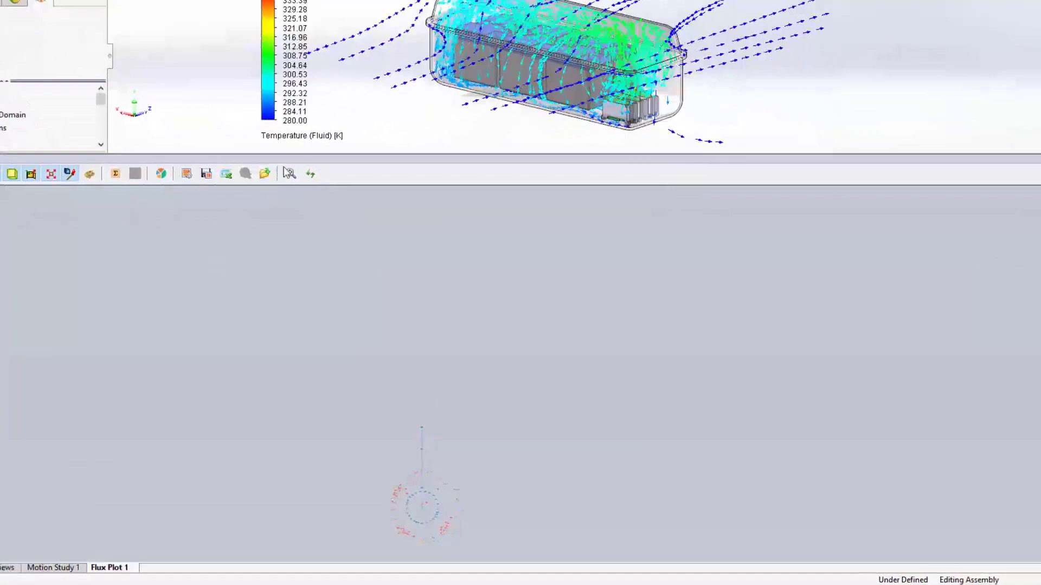
left_click(326, 203)
scroll(423, 412, "up", 5)
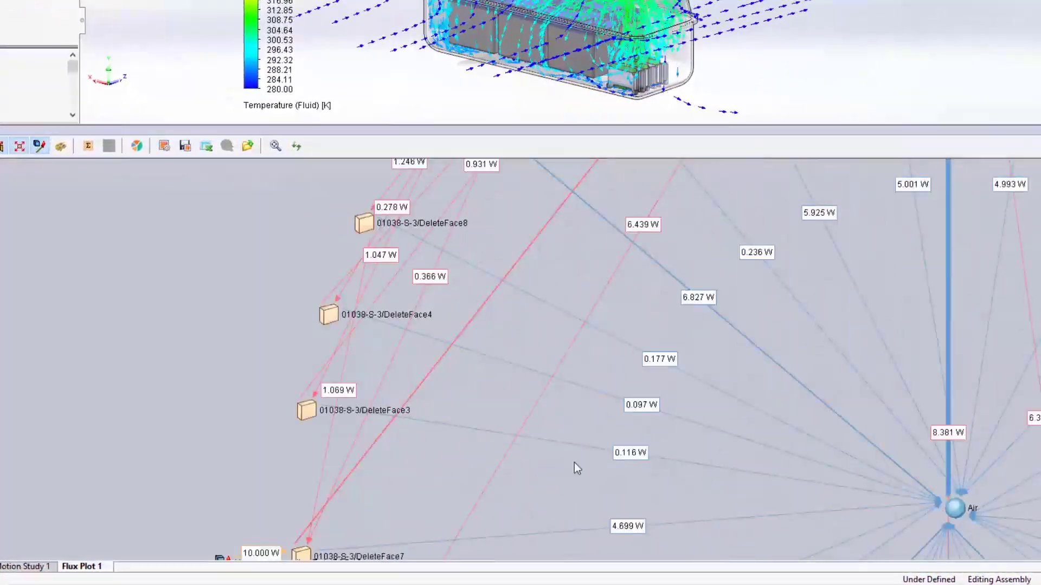
left_click_drag(574, 463, 446, 181)
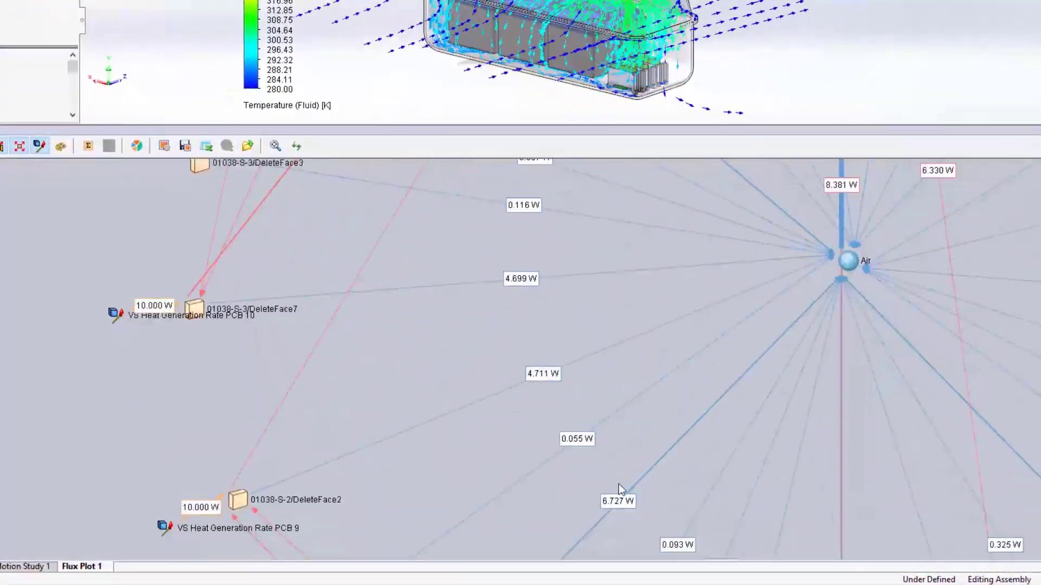
left_click_drag(619, 484, 304, 293)
left_click_drag(909, 390, 498, 289)
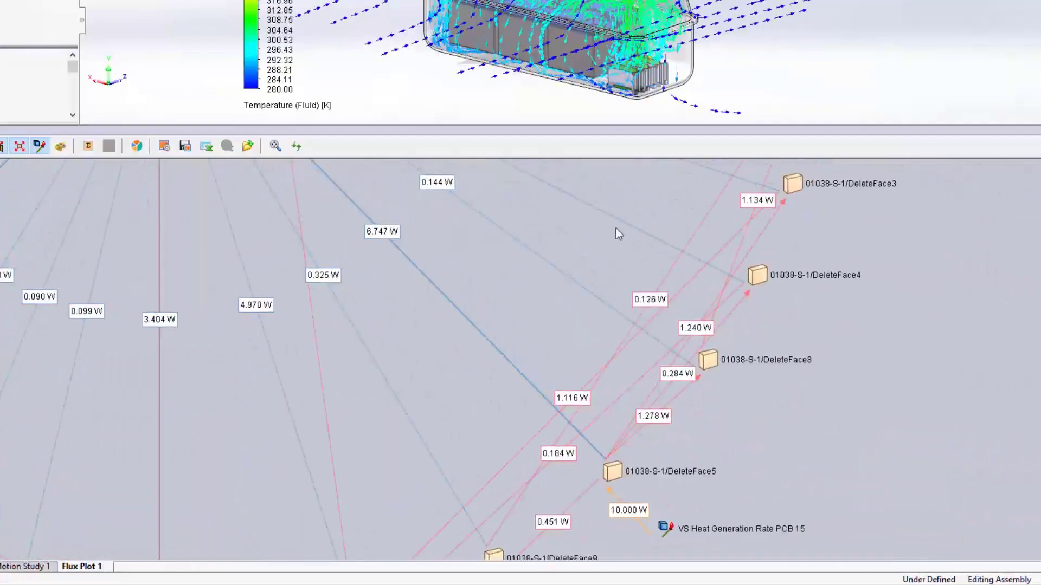
mouse_move(618, 230)
left_mouse_down()
mouse_move(490, 430)
mouse_move(464, 507)
left_mouse_up()
mouse_move(432, 254)
left_mouse_down()
mouse_move(608, 391)
mouse_move(714, 454)
left_mouse_up()
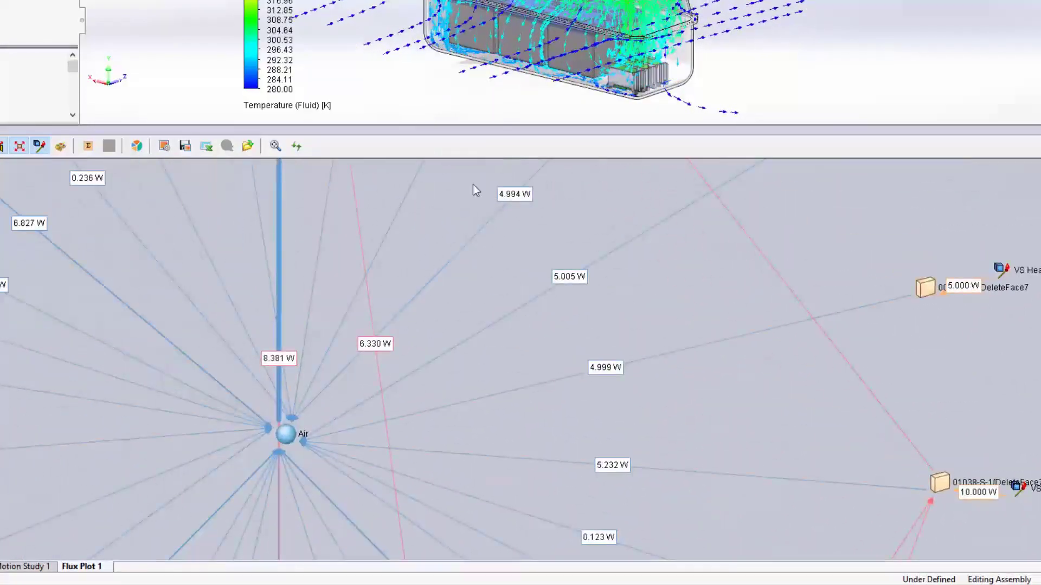
mouse_move(473, 186)
left_mouse_down()
mouse_move(565, 399)
mouse_move(583, 489)
left_mouse_up()
left_click_drag(546, 211, 551, 495)
left_click_drag(542, 172, 539, 275)
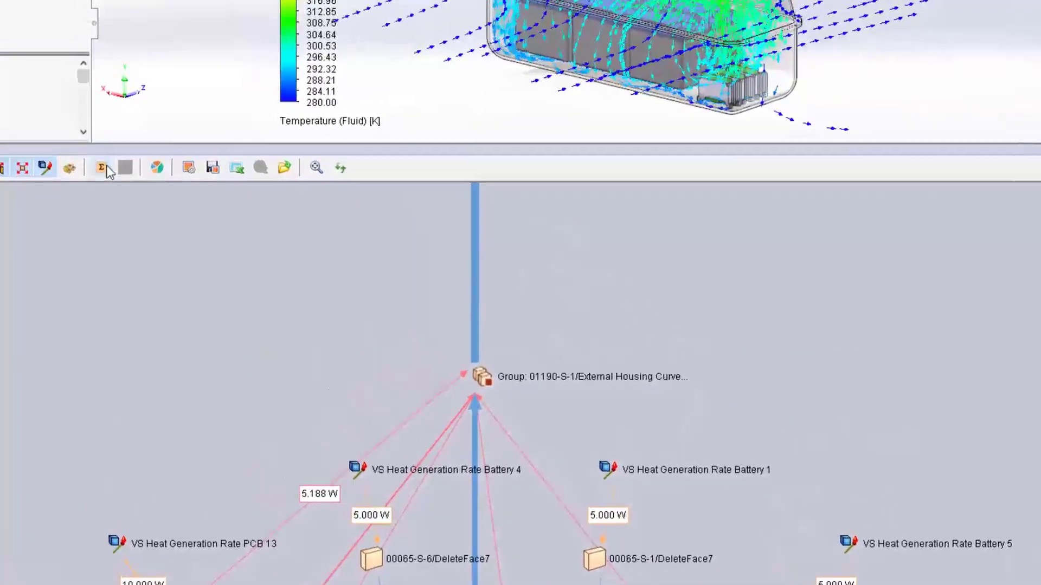
left_click(107, 169)
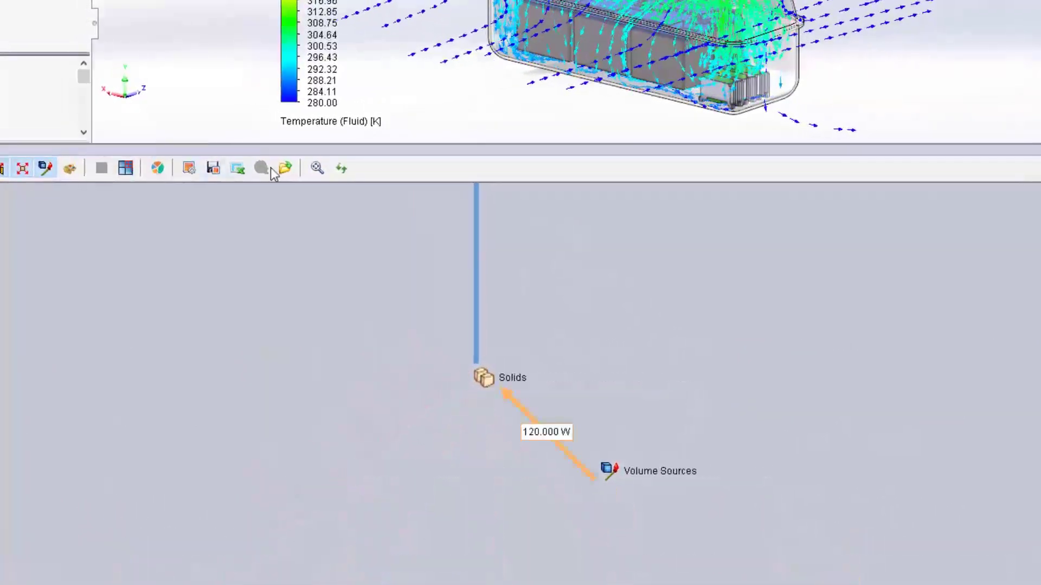
left_click(341, 169)
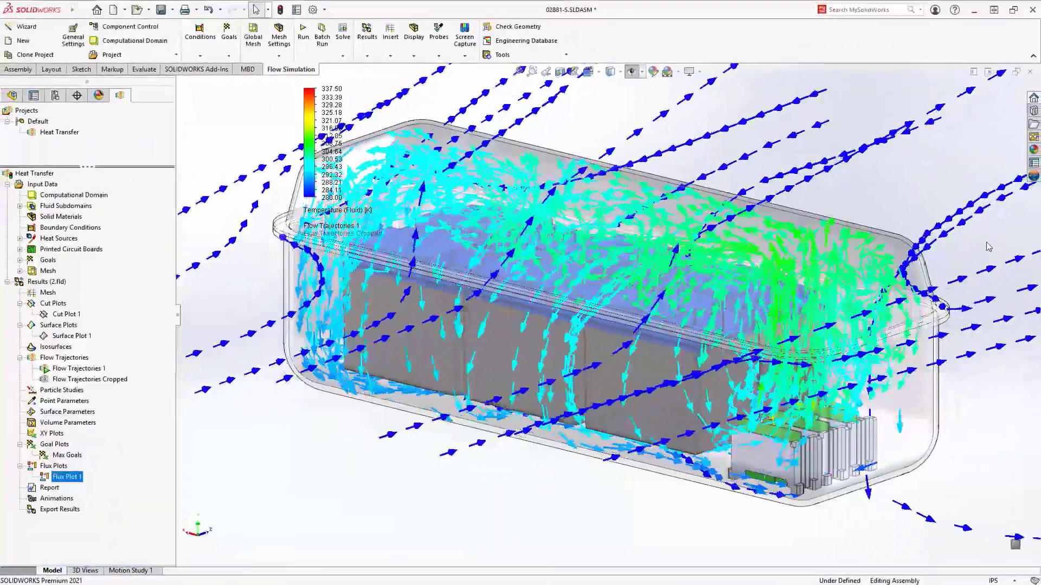
Hide Flow Trajectories 1 and show Flow Trajectories Cropped instead.
right_click(79, 368)
left_click(133, 393)
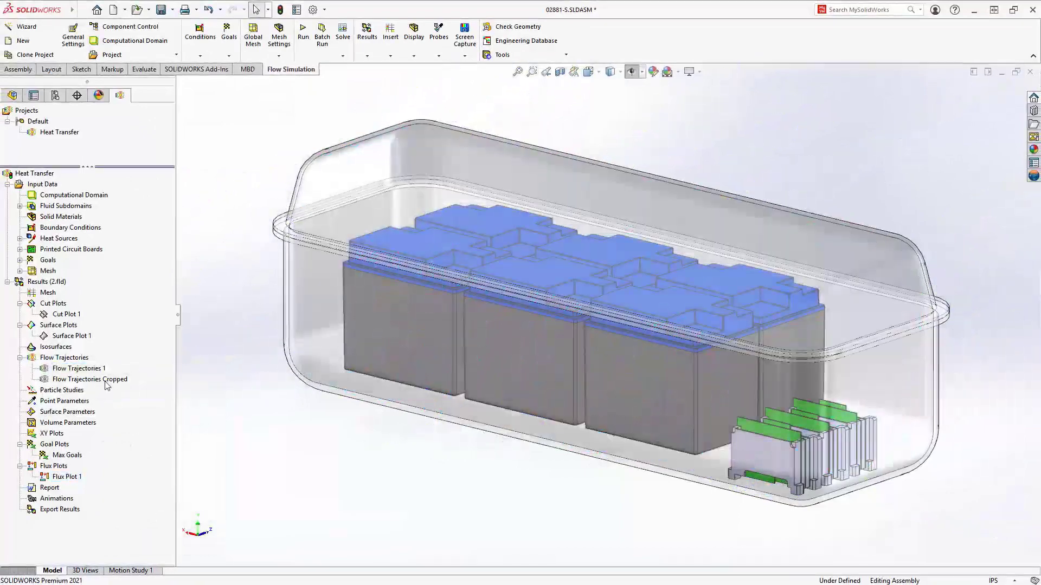
right_click(106, 380)
left_click(135, 403)
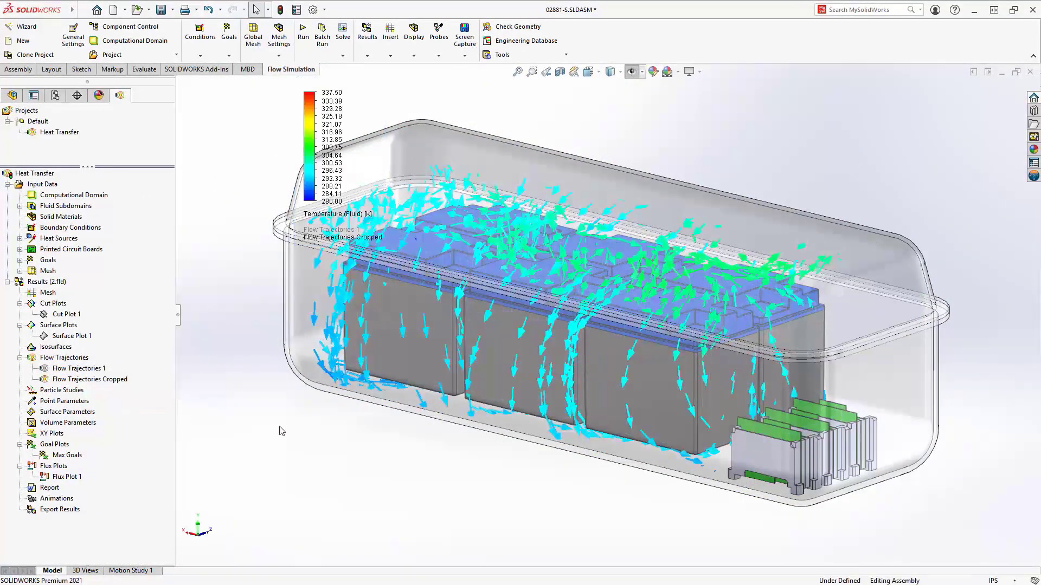
middle_click_drag(419, 454, 460, 426)
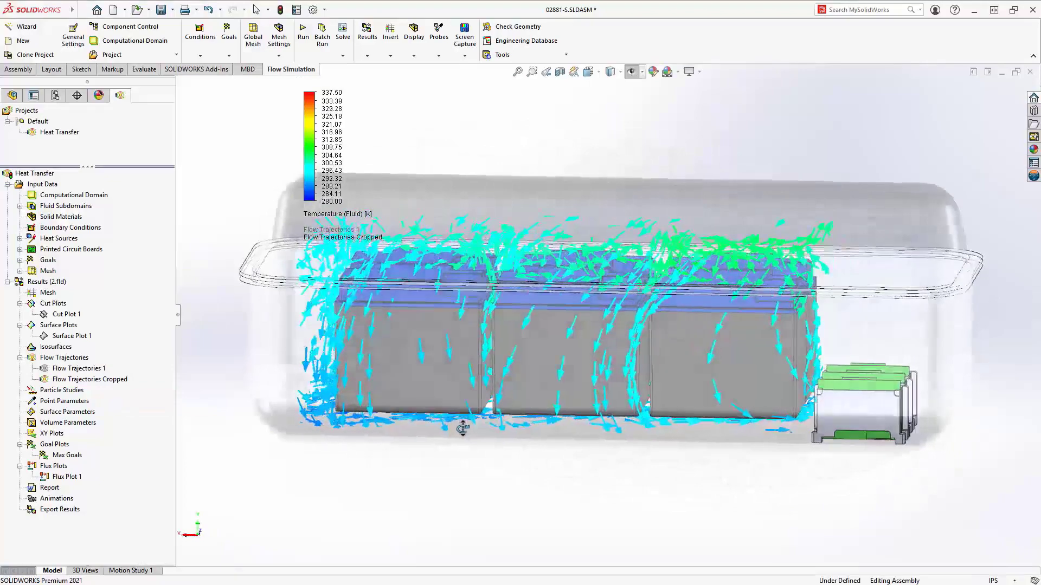
Rescale the cropped trajectories' temperature range to the plot maximum, about 280–305 K.
right_click(126, 386)
left_click(142, 389)
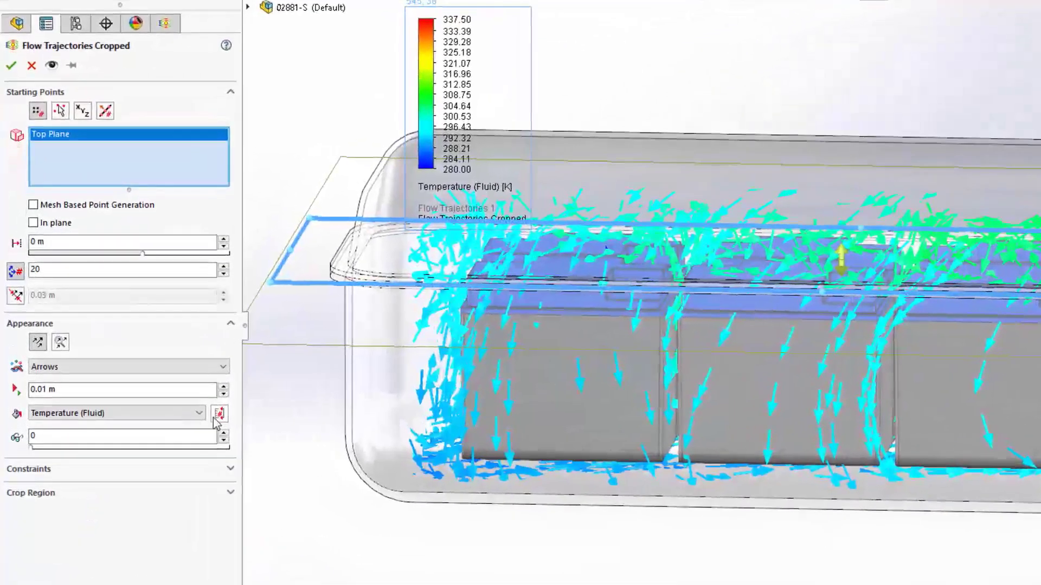
left_click(219, 414)
left_click(221, 438)
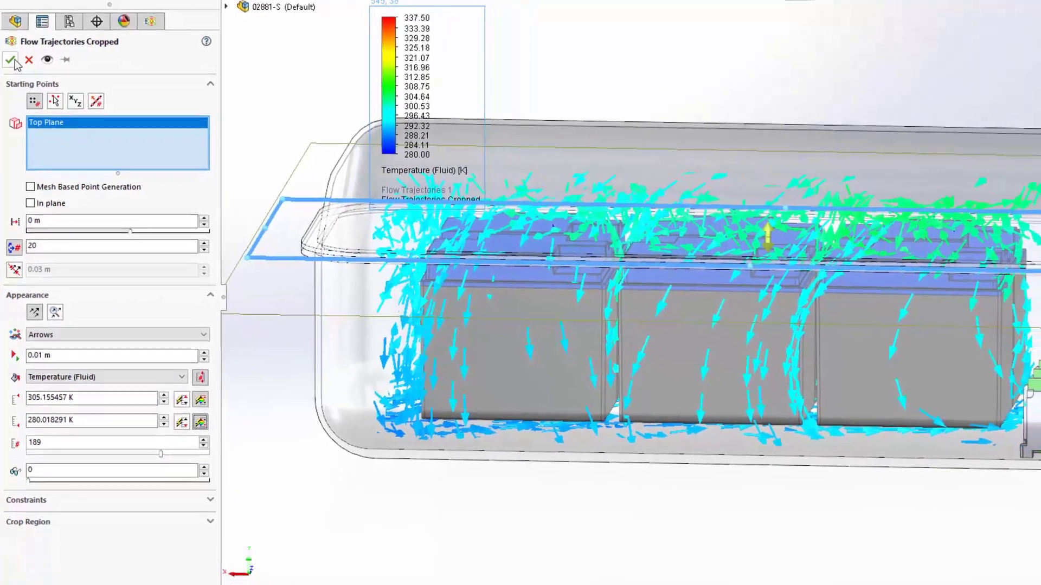
left_click(11, 65)
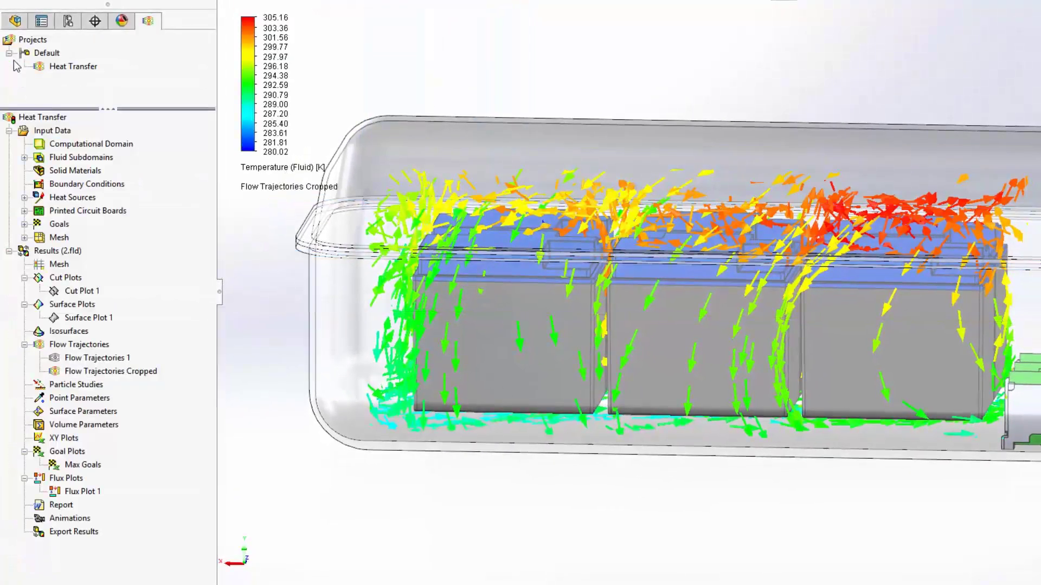
Open the Max Battery Temperature goal and select its max() expression.
middle_click_drag(549, 519, 613, 552)
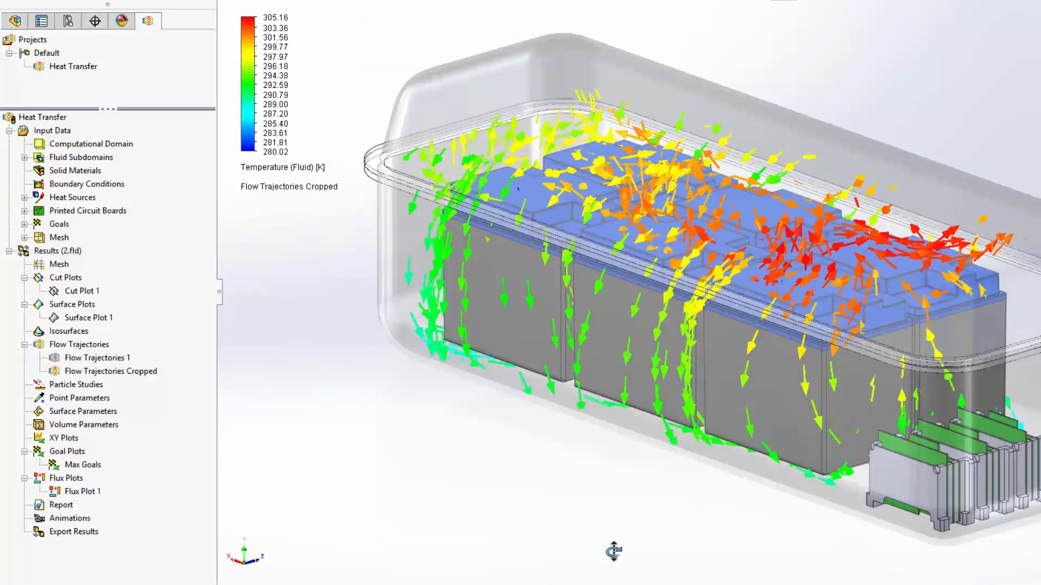
left_click(24, 224)
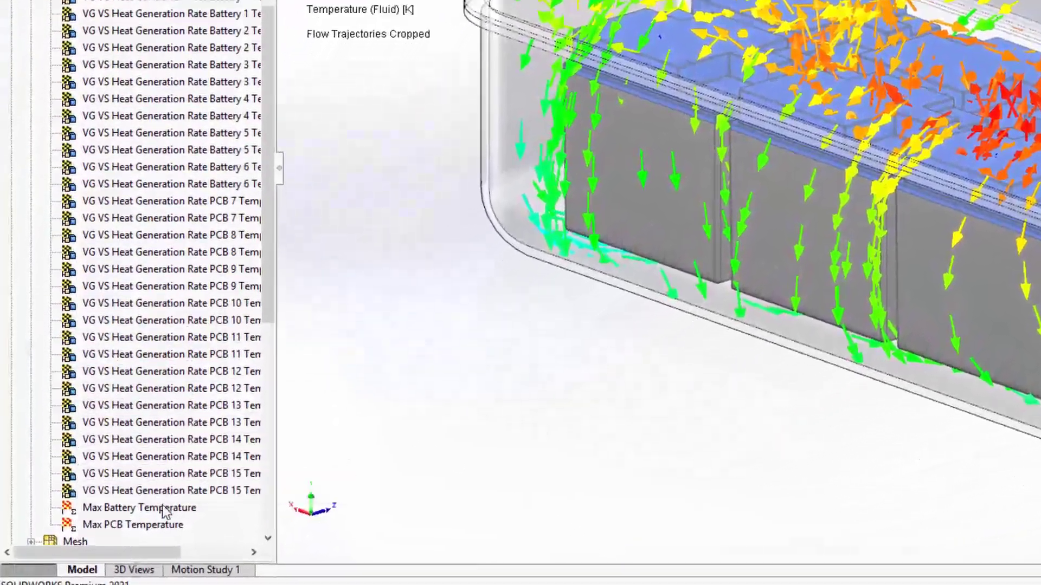
double_click(131, 523)
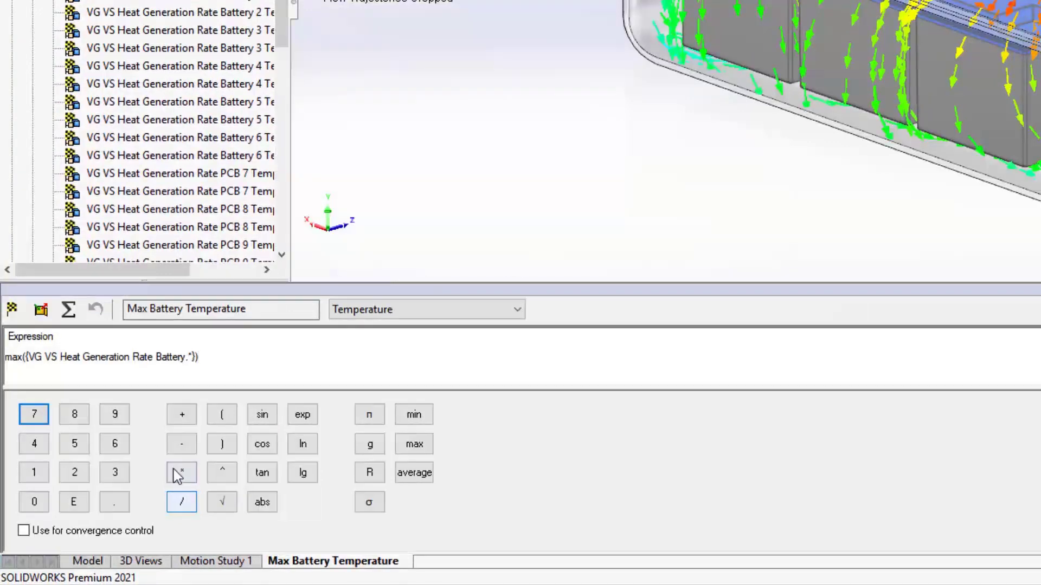
left_click_drag(208, 362, 2, 369)
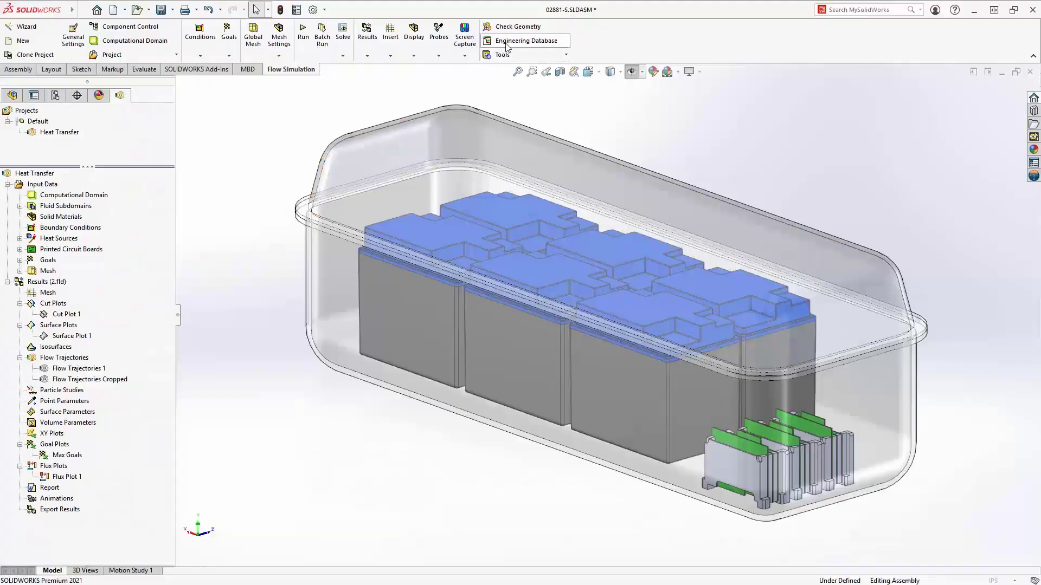
Review the y TRH and Temperature Dew Point formulas under Custom - Visualization Parameters.
left_click(507, 44)
left_click(260, 210)
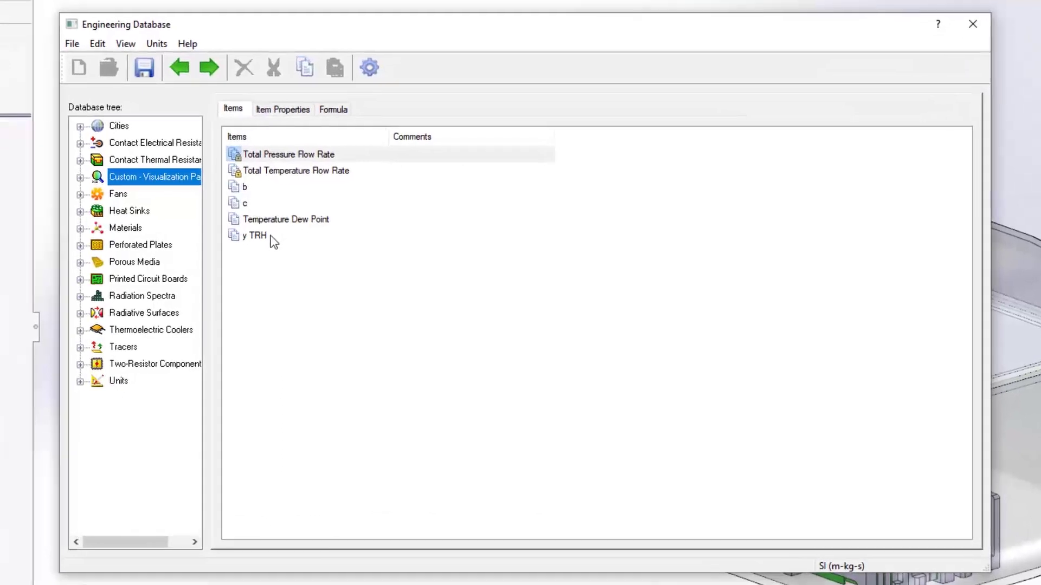
left_click(271, 236)
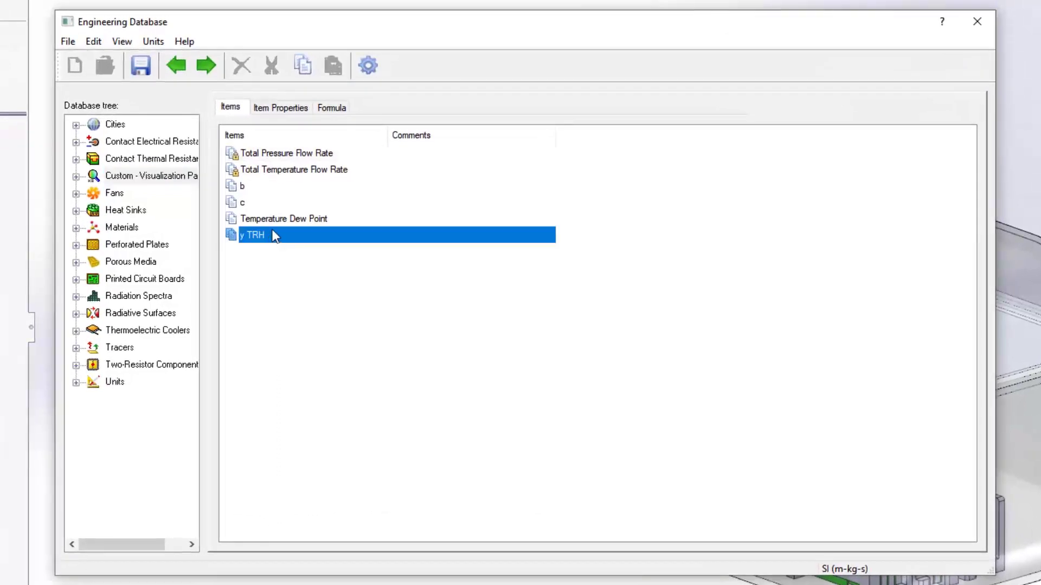
left_click(303, 113)
left_click(332, 108)
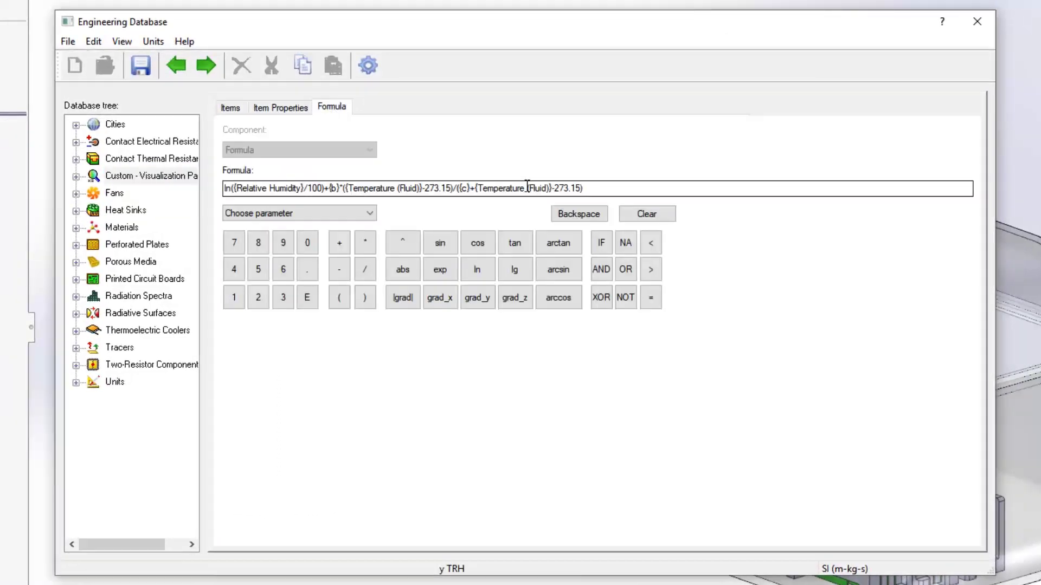
left_click(230, 108)
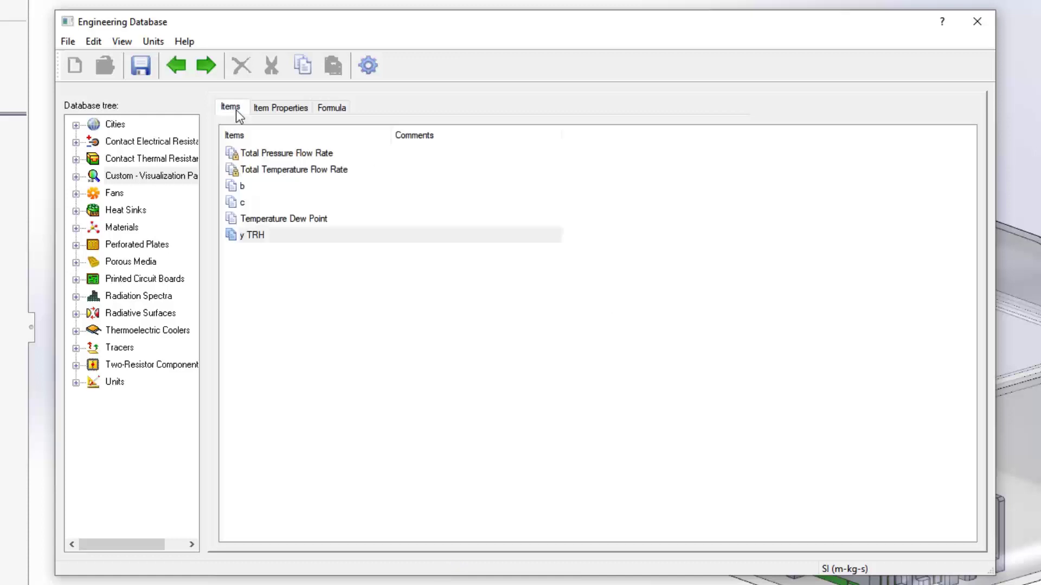
left_click(268, 219)
left_click(330, 108)
left_click(270, 188)
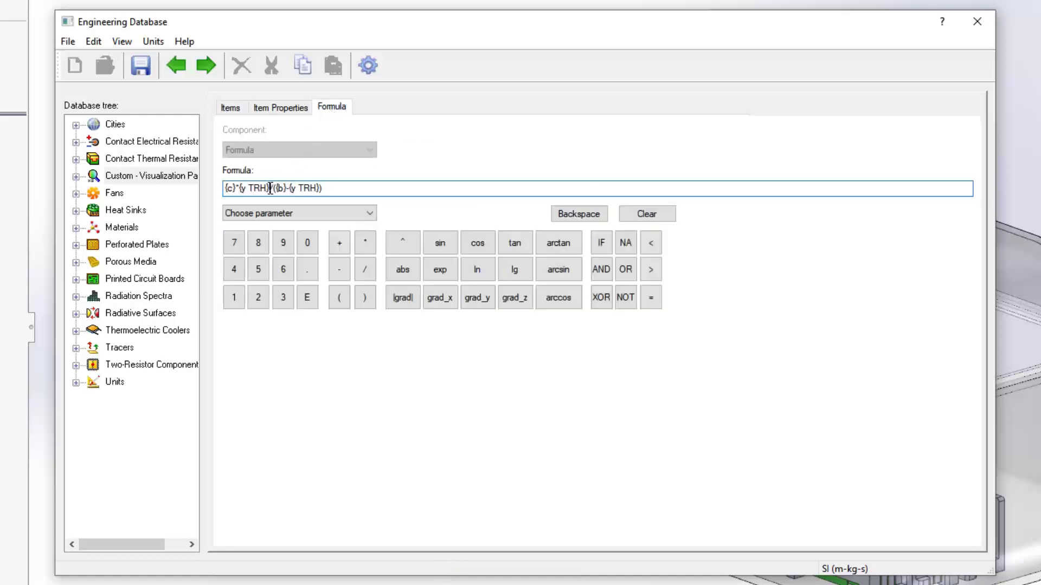
left_click(977, 21)
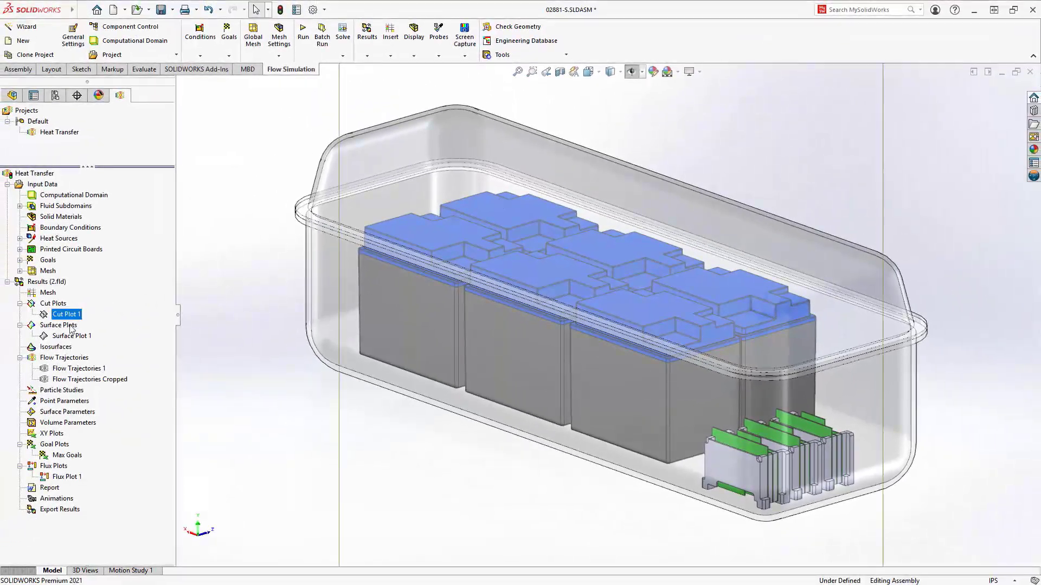
Show Cut Plot 1 and Surface Plot 1 together in the view.
left_click(70, 337, "ctrl")
right_click(71, 336)
left_click(90, 344)
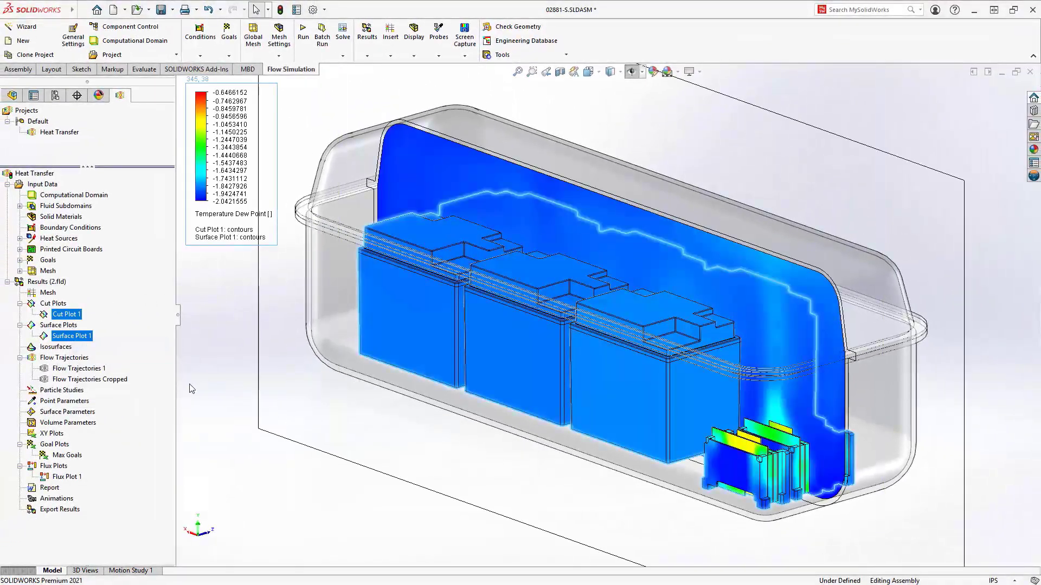
middle_click_drag(367, 449, 277, 406)
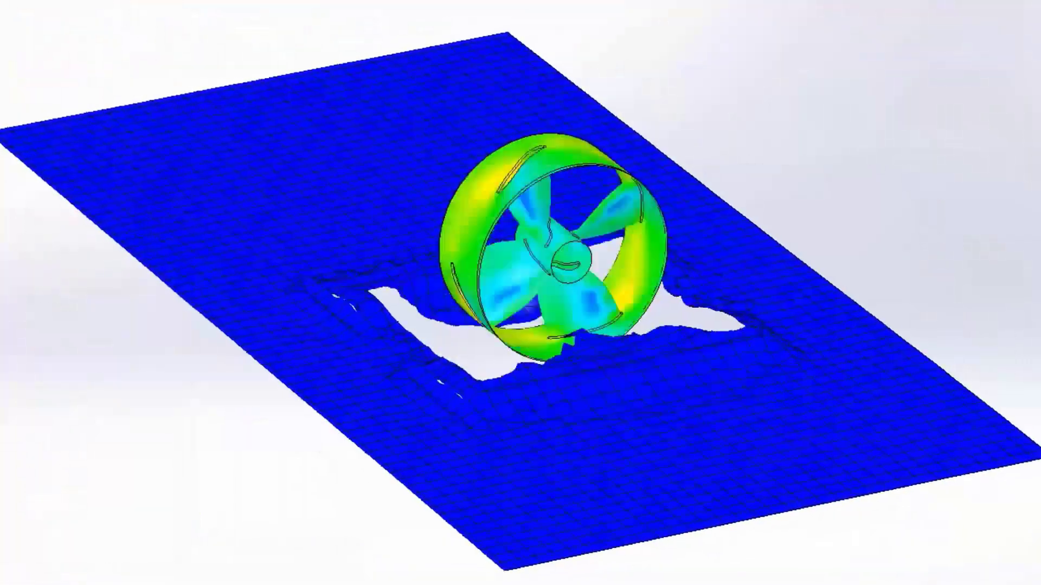